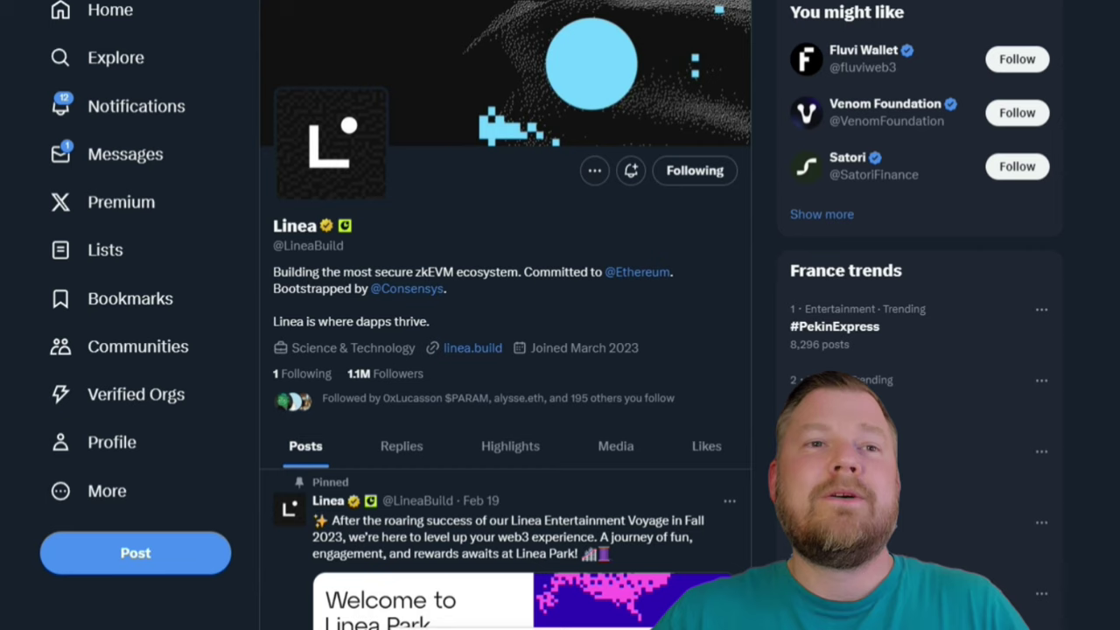
pyautogui.moveTo(486, 629)
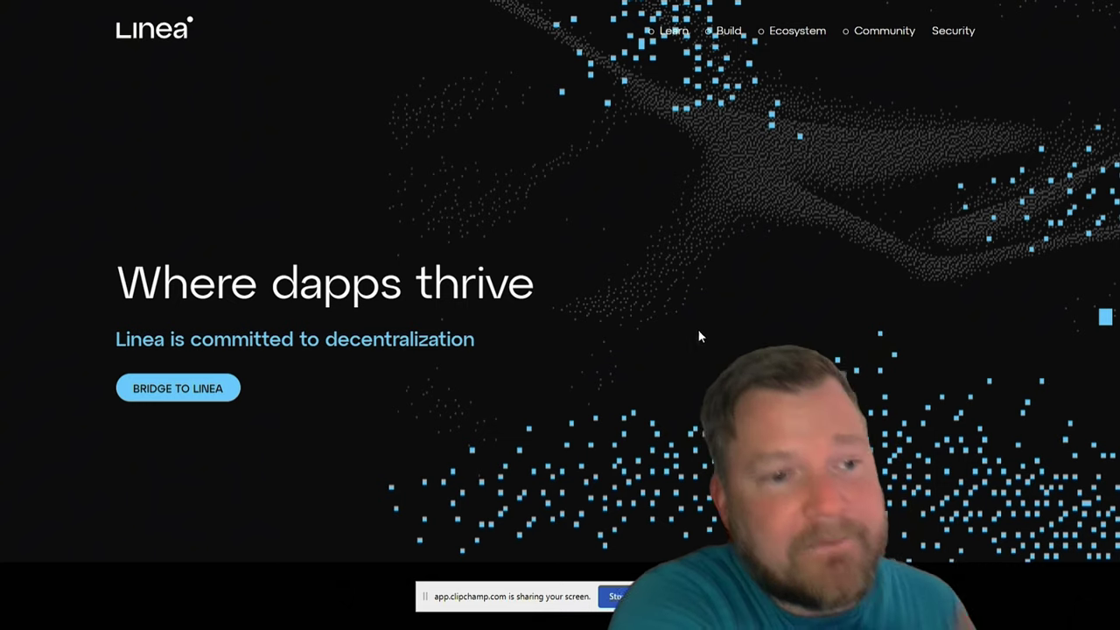
# - Scroll through the Linea homepage sections down to 'Soon, the safest way to interact with web3'
pyautogui.scroll(-5, 700, 336)
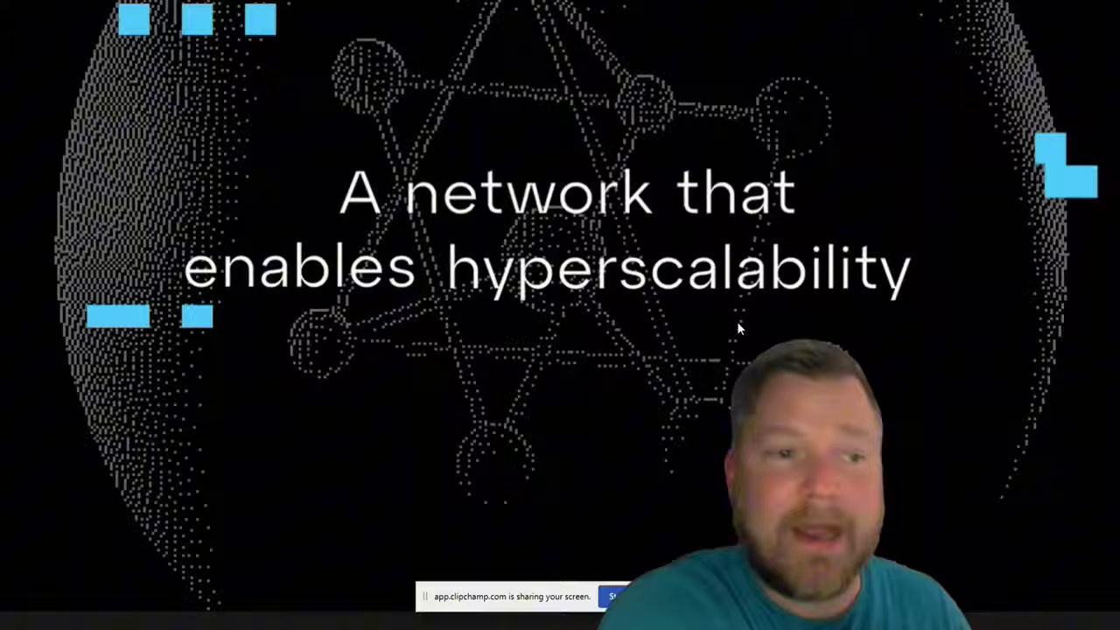
pyautogui.scroll(-5, 738, 323)
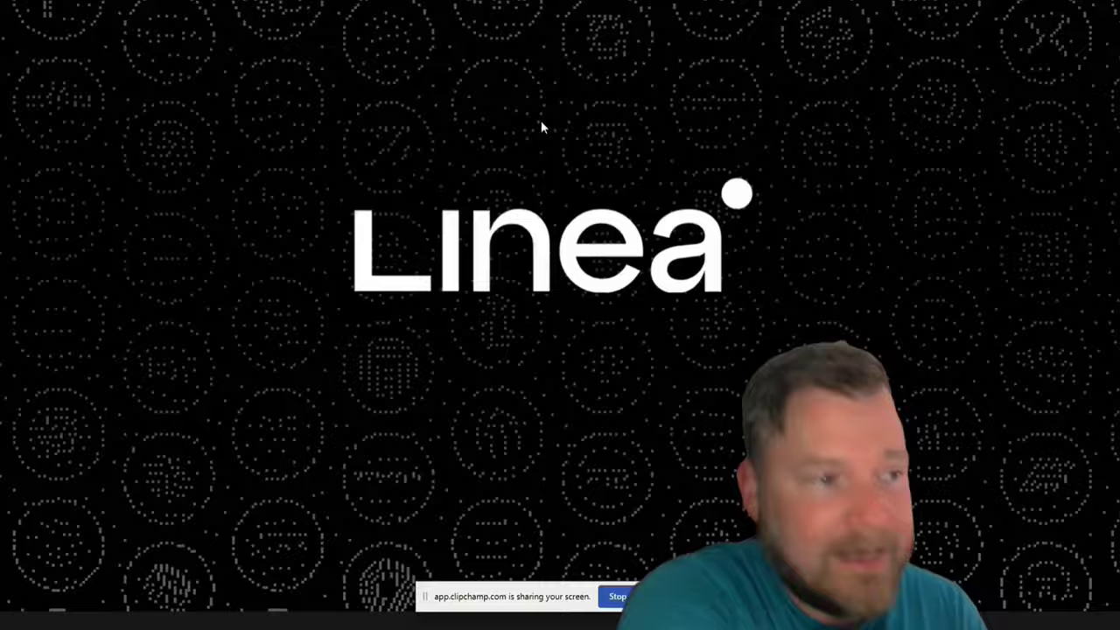
pyautogui.scroll(-3, 604, 148)
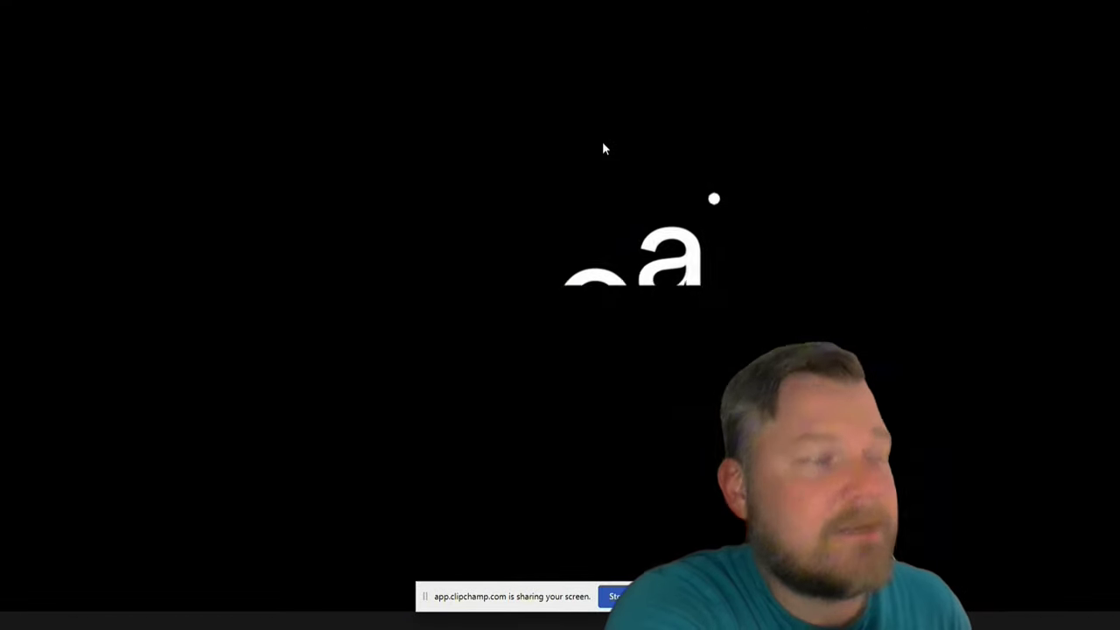
pyautogui.scroll(-3, 603, 148)
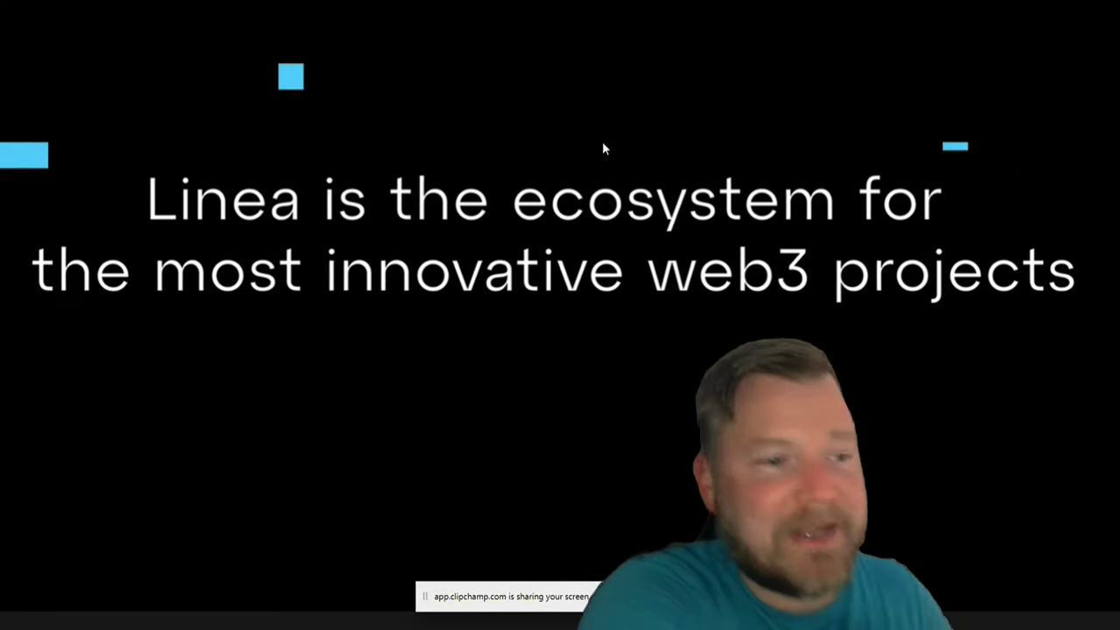
pyautogui.scroll(-3, 603, 148)
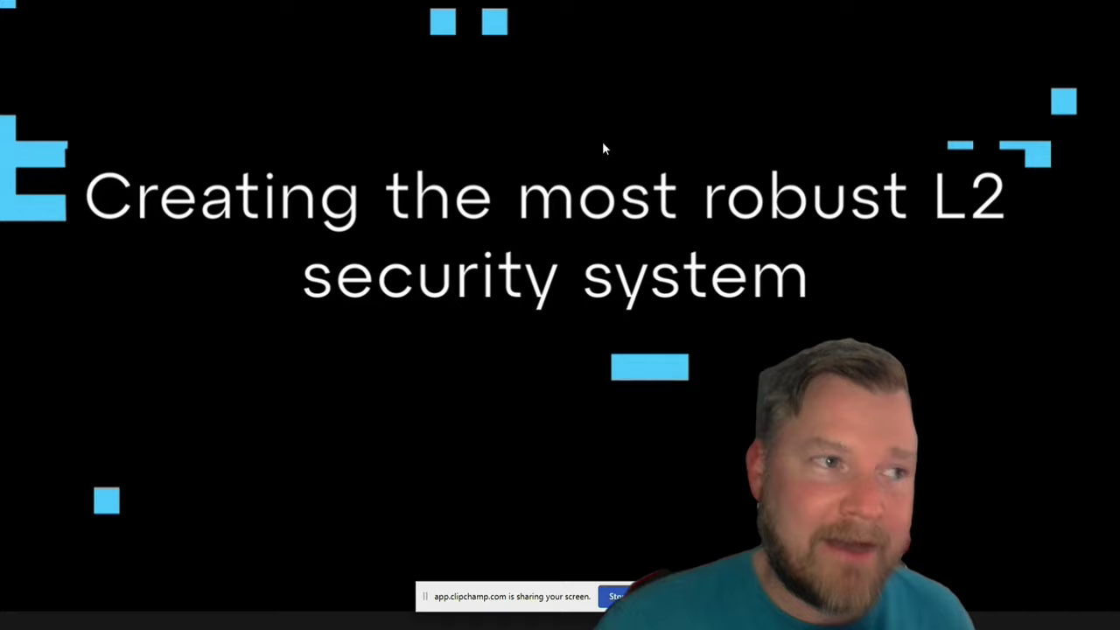
pyautogui.scroll(-3, 602, 148)
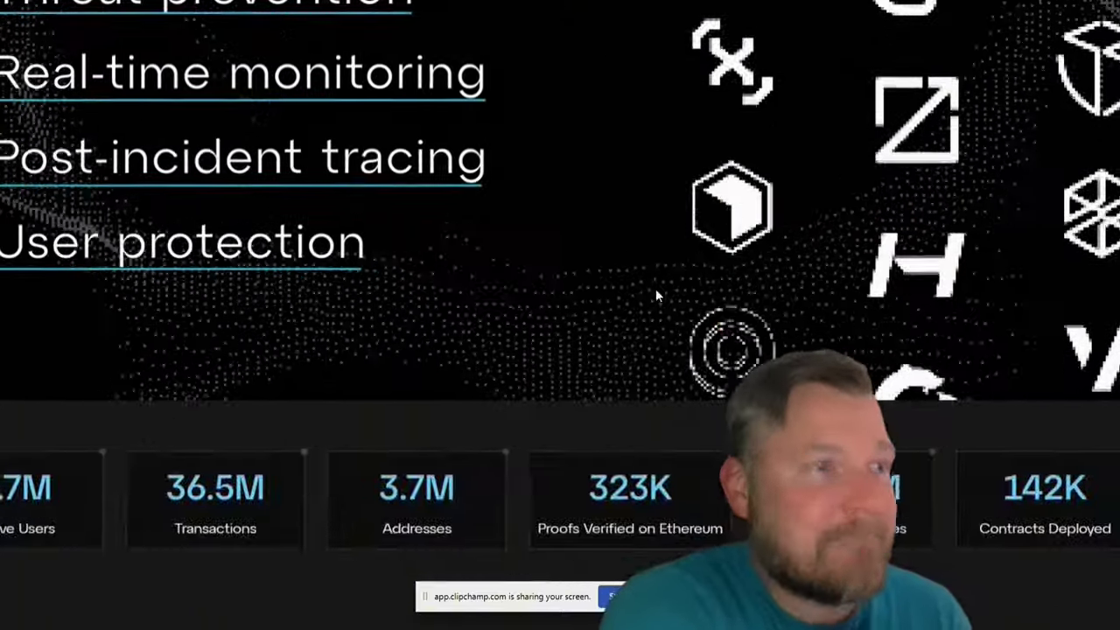
pyautogui.scroll(-5, 657, 293)
pyautogui.scroll(3, 624, 198)
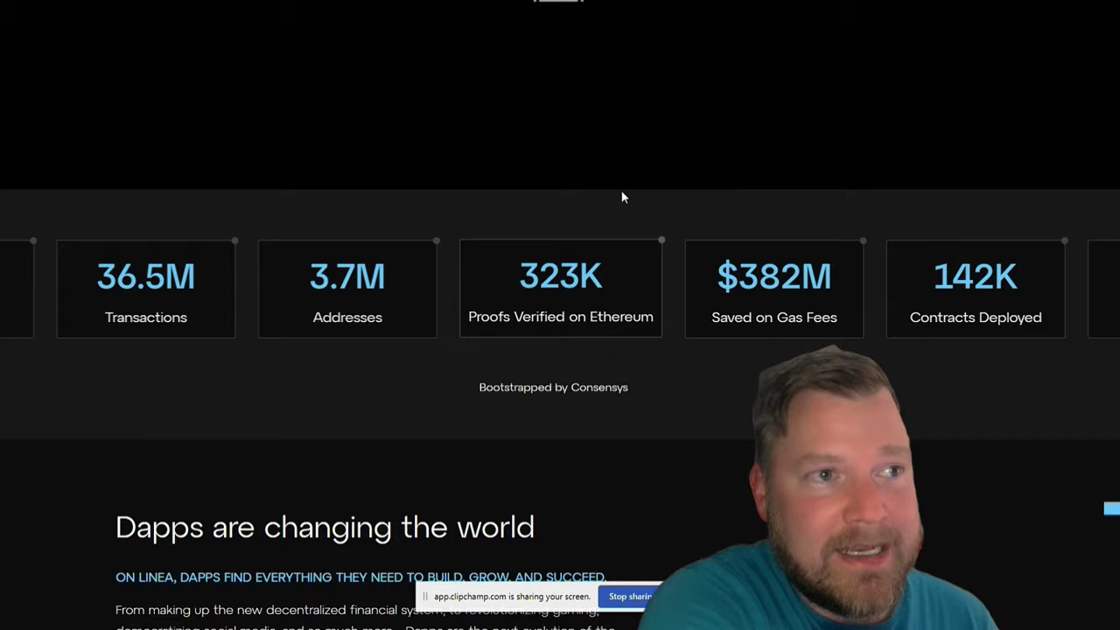
pyautogui.scroll(1, 778, 210)
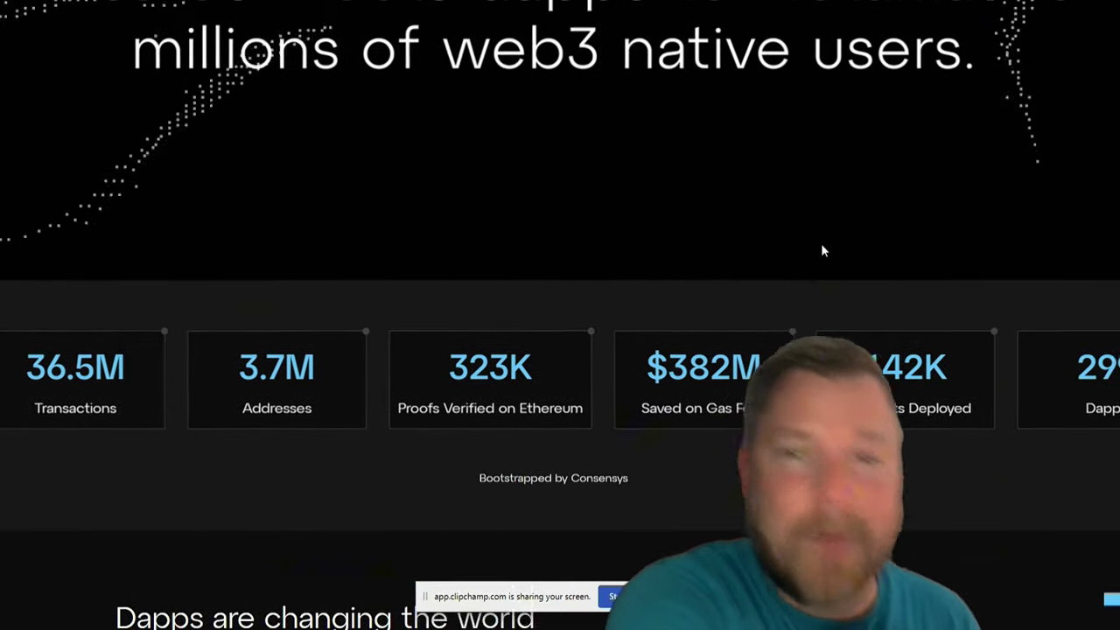
pyautogui.scroll(6, 821, 251)
pyautogui.scroll(-3, 810, 236)
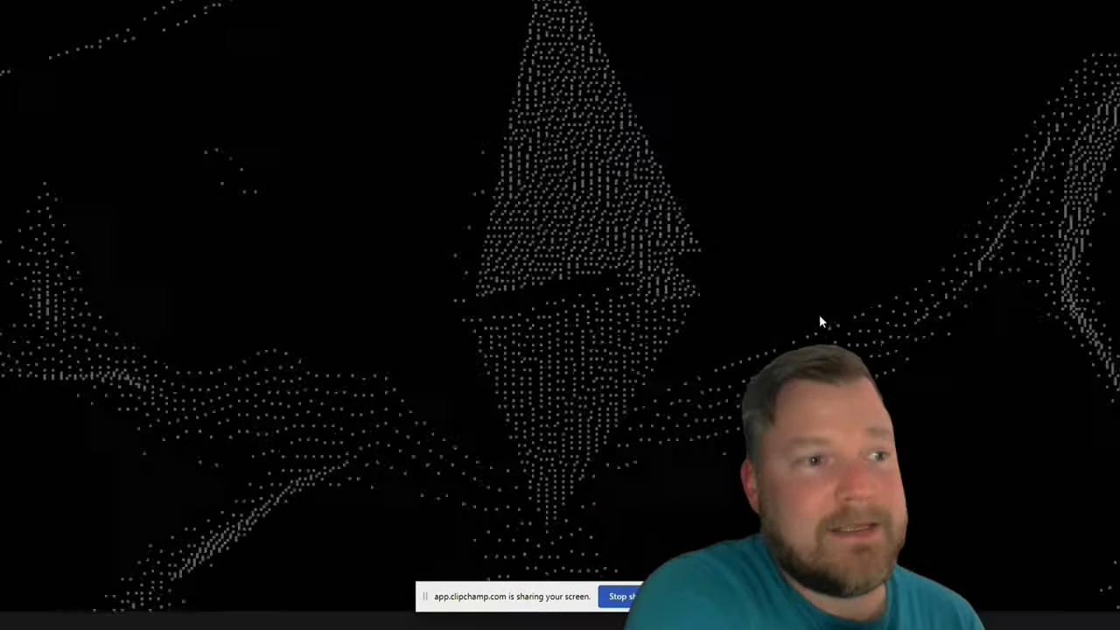
pyautogui.scroll(-10, 821, 322)
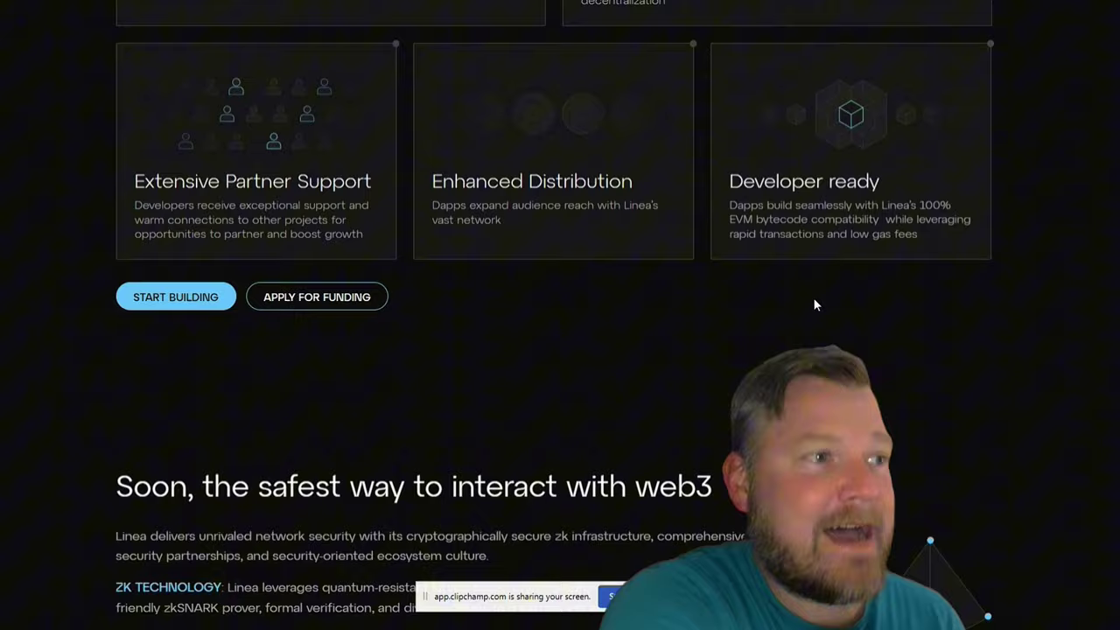
pyautogui.scroll(-6, 813, 297)
pyautogui.scroll(3, 805, 307)
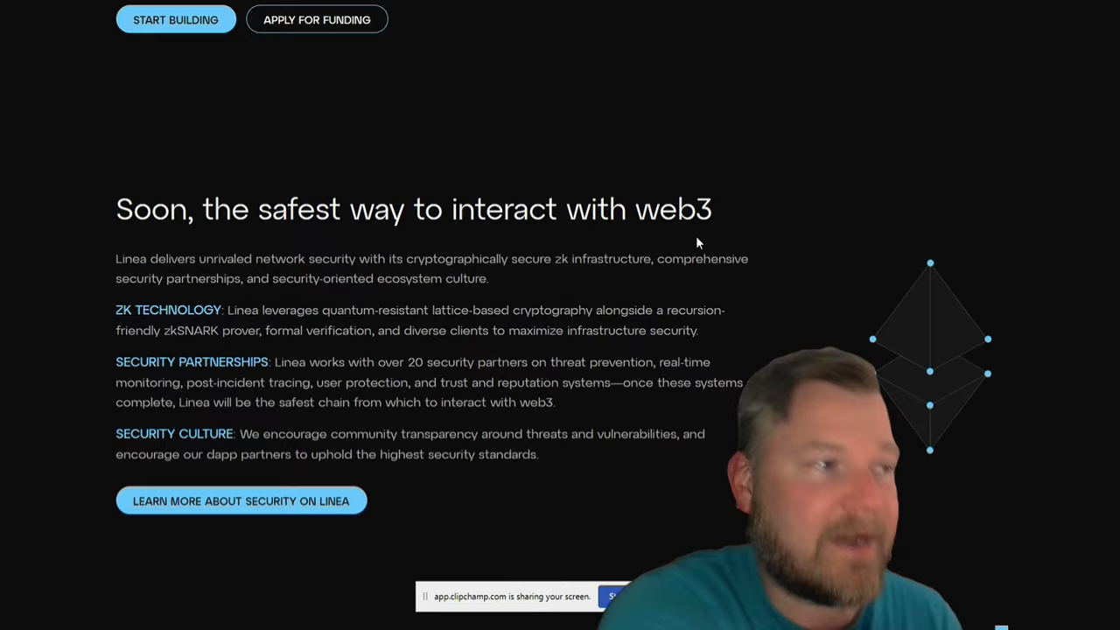
pyautogui.scroll(-10, 692, 242)
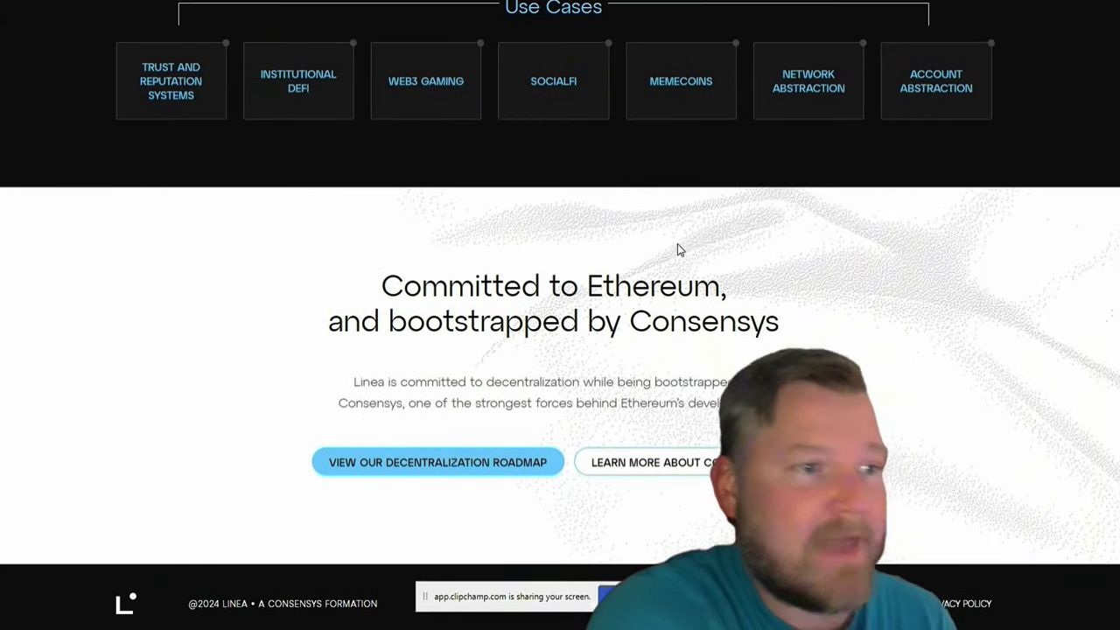
pyautogui.scroll(4, 753, 242)
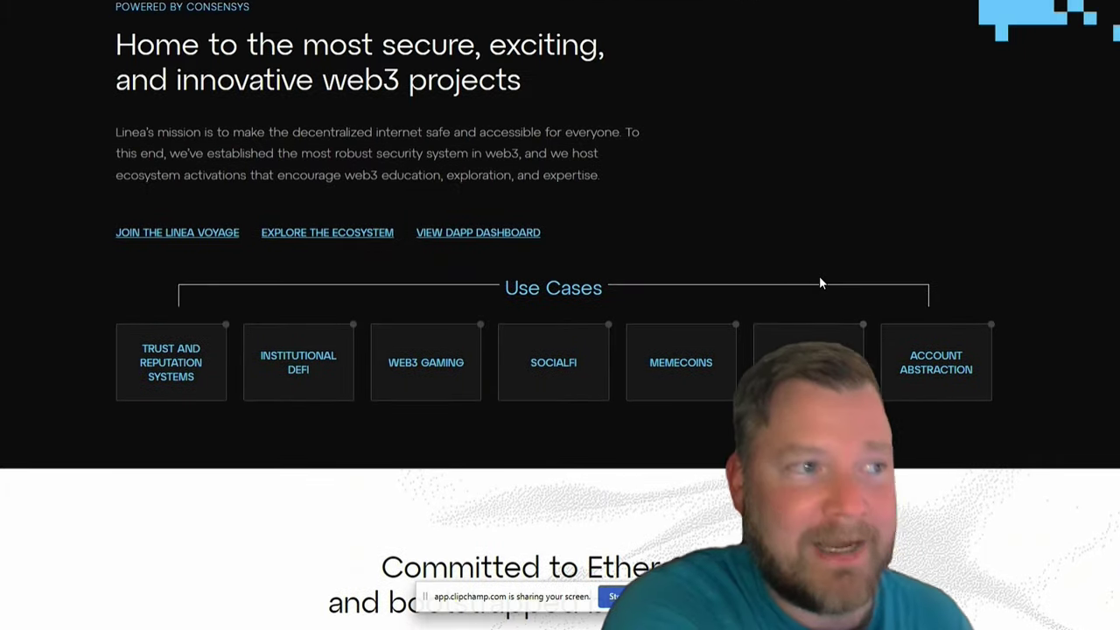
pyautogui.scroll(4, 818, 271)
pyautogui.scroll(-7, 803, 306)
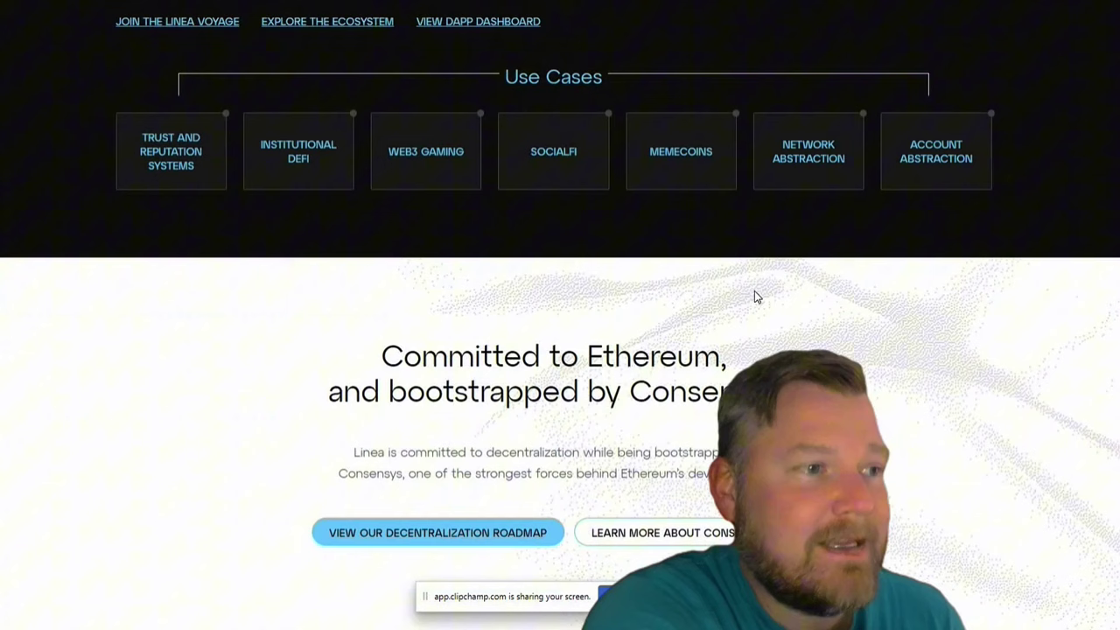
pyautogui.scroll(-1, 916, 333)
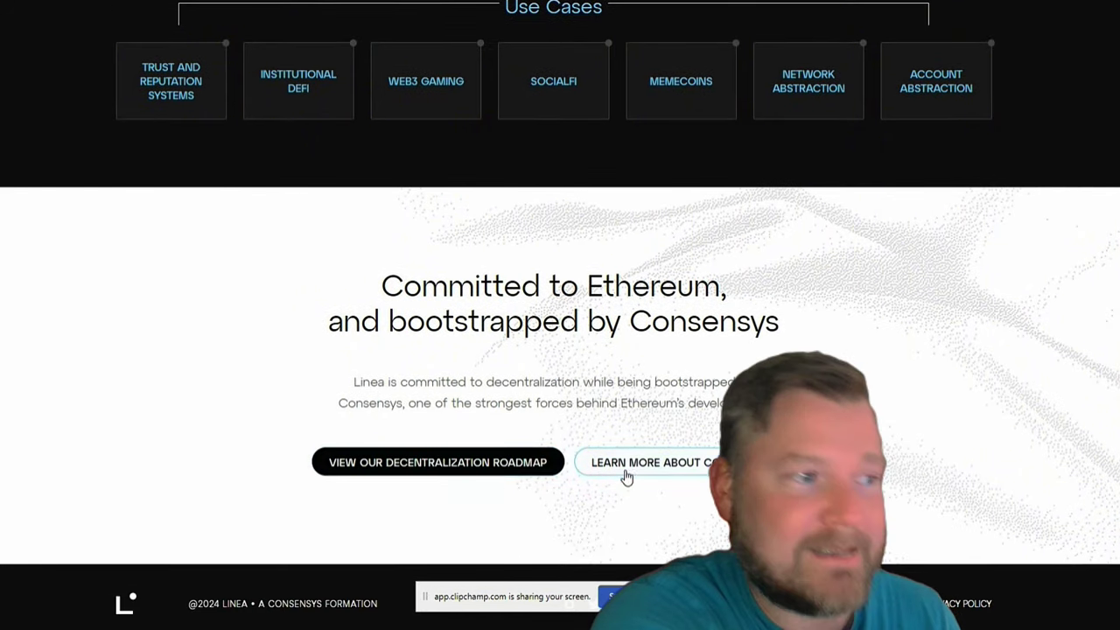
pyautogui.scroll(12, 989, 324)
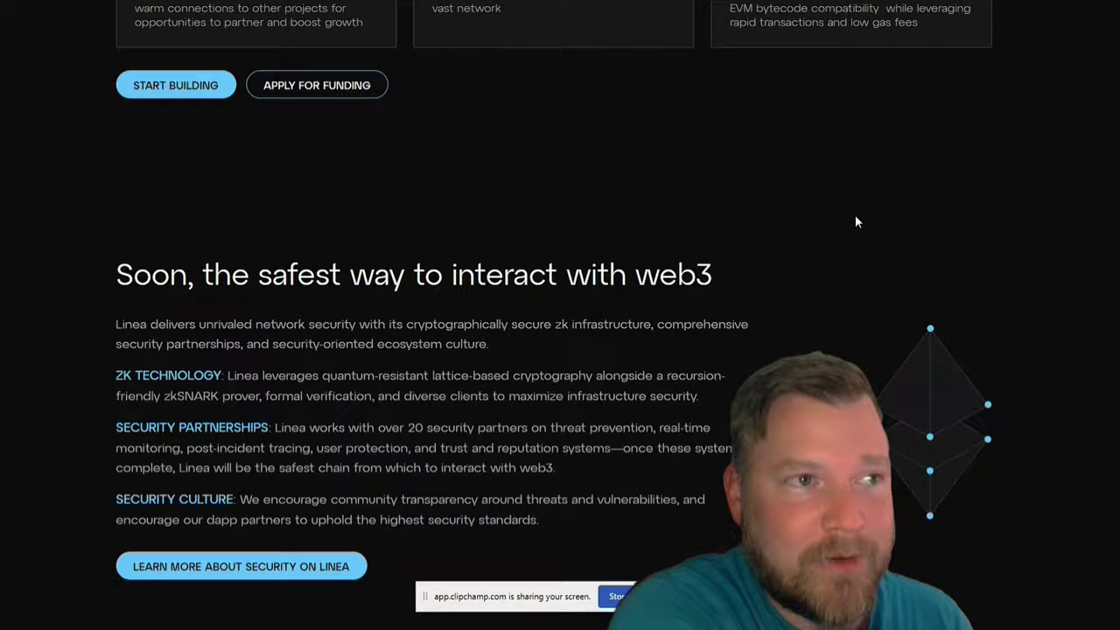
pyautogui.scroll(10, 857, 221)
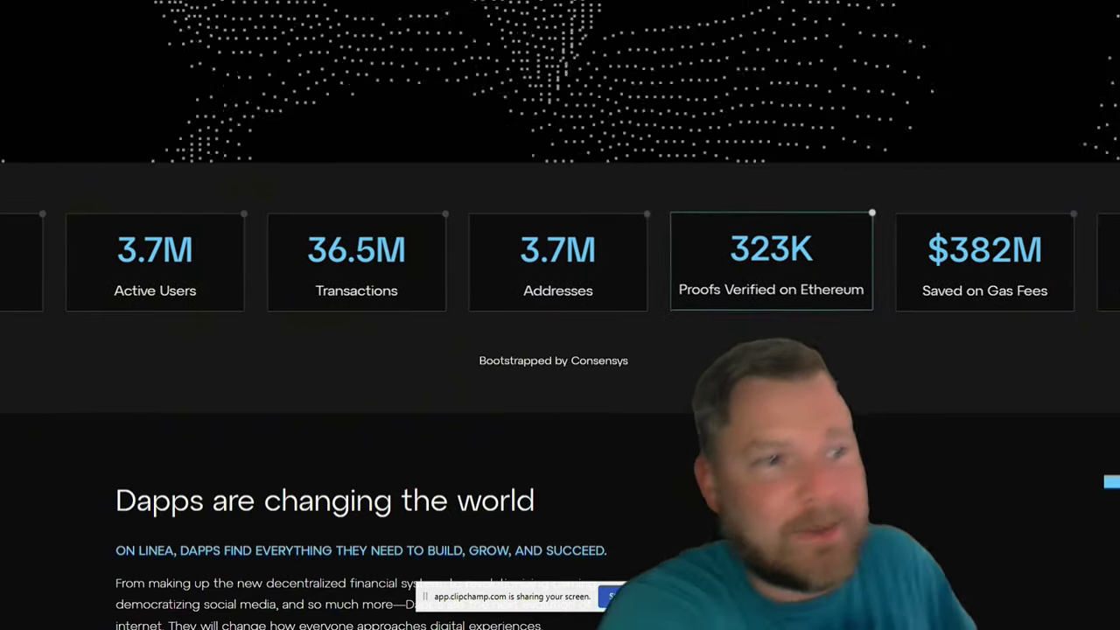
# - Return to the homepage top and show the Community, Build, Learn and Ecosystem menus' links
pyautogui.scroll(15, 803, 318)
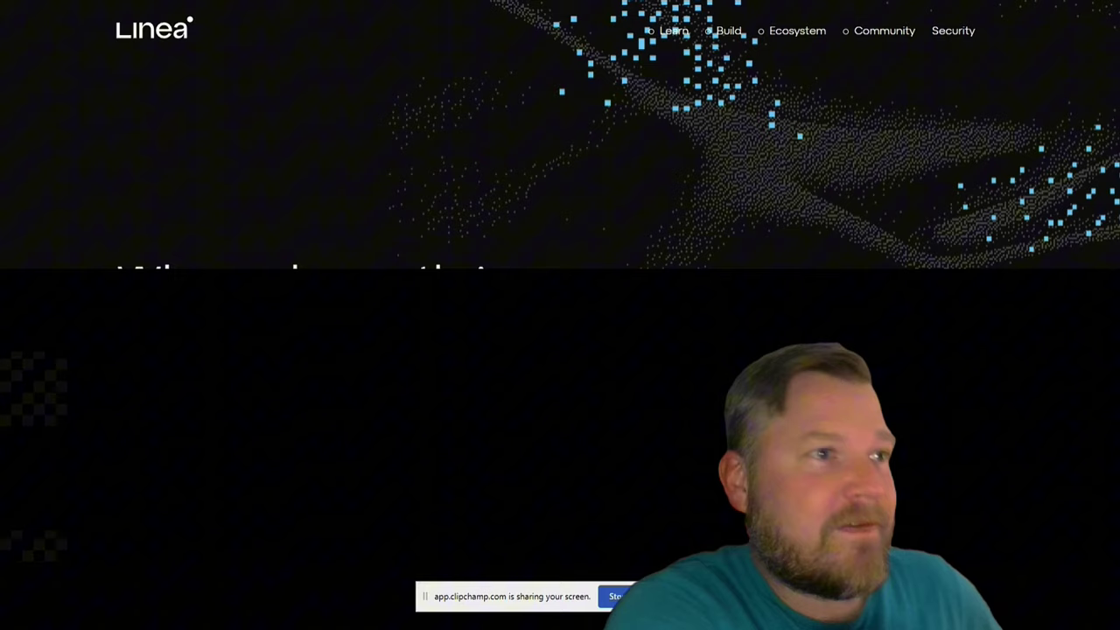
pyautogui.moveTo(883, 33)
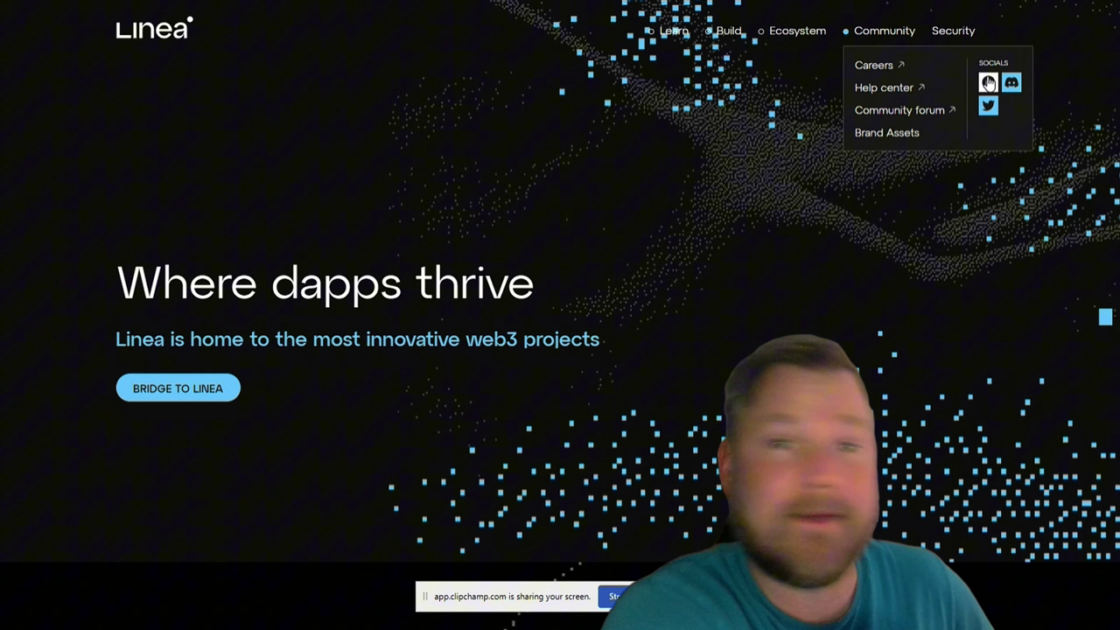
pyautogui.moveTo(801, 35)
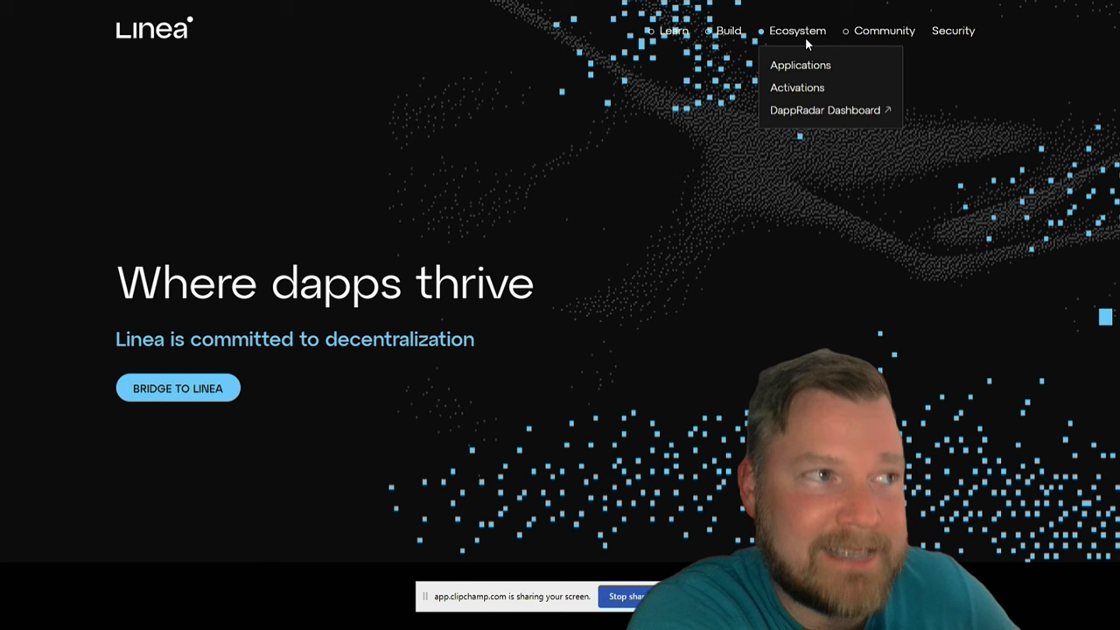
pyautogui.moveTo(740, 34)
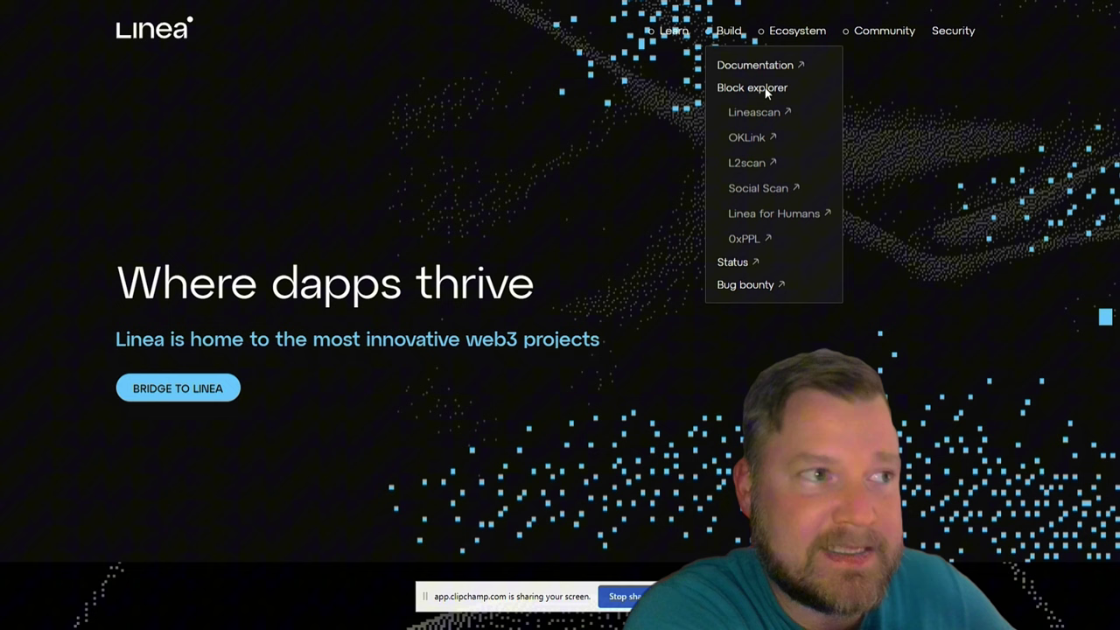
pyautogui.moveTo(681, 34)
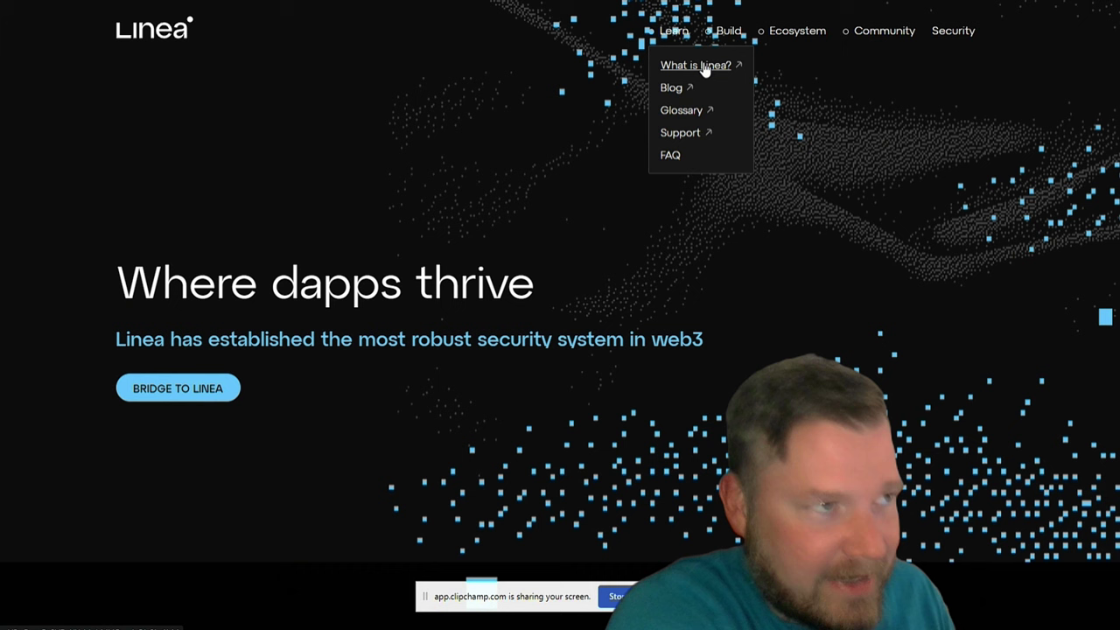
pyautogui.moveTo(806, 34)
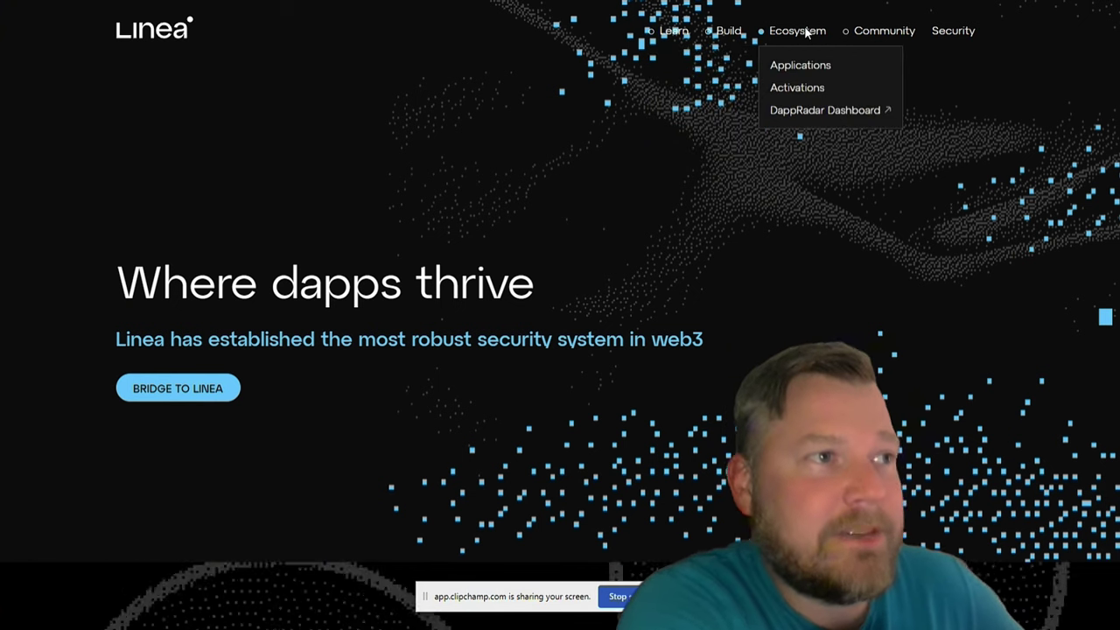
pyautogui.click(800, 65)
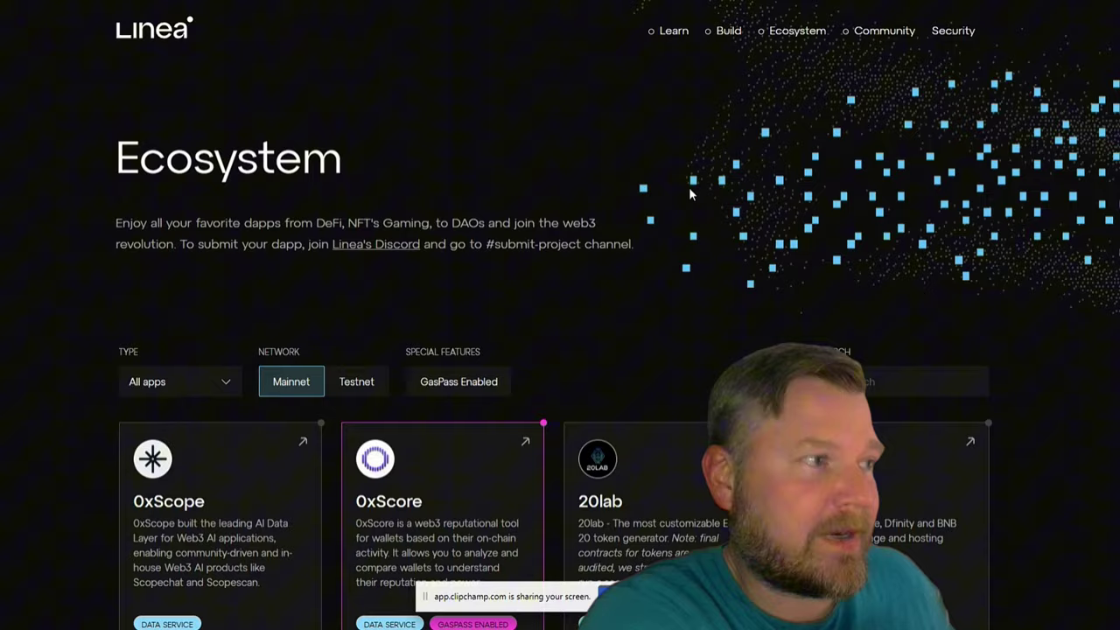
pyautogui.scroll(-3, 689, 187)
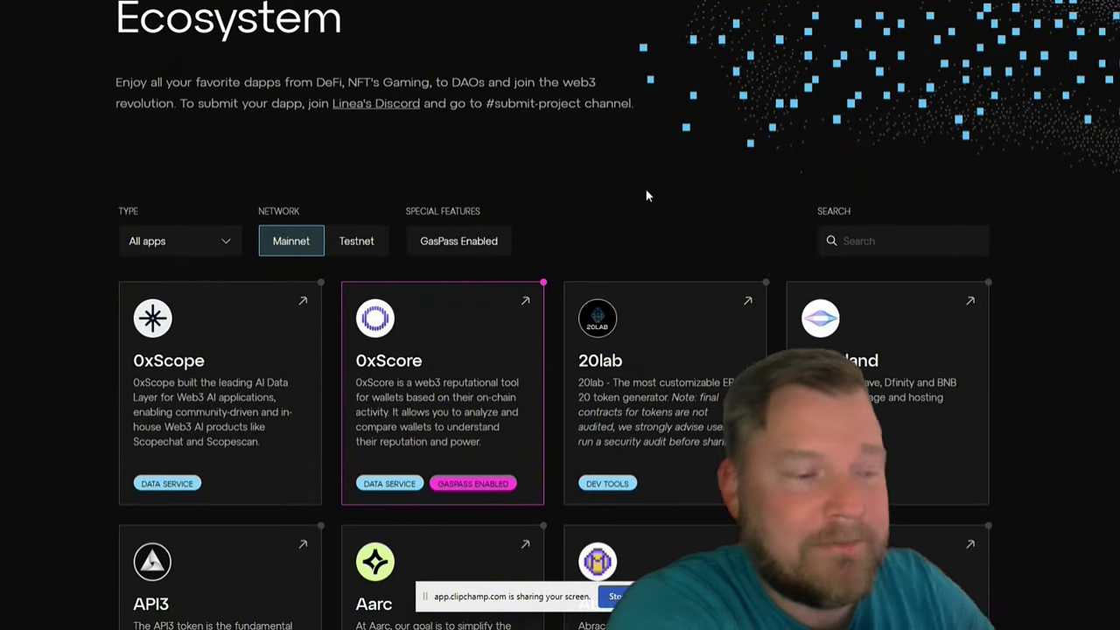
pyautogui.scroll(-3, 606, 183)
pyautogui.scroll(-3, 603, 151)
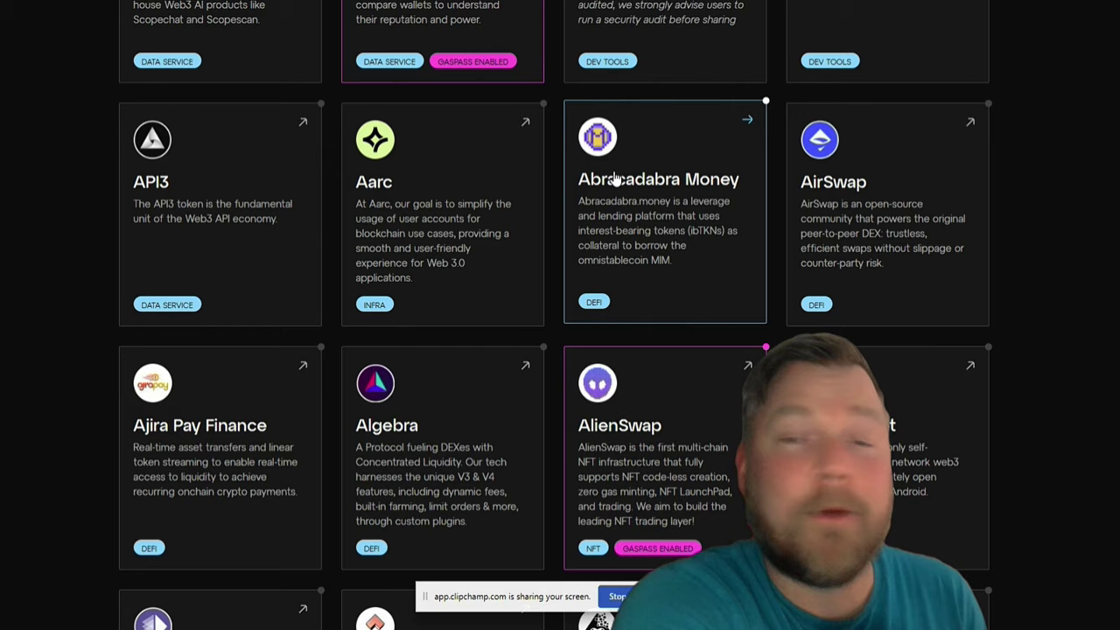
pyautogui.scroll(-1, 643, 166)
pyautogui.scroll(-1, 643, 166)
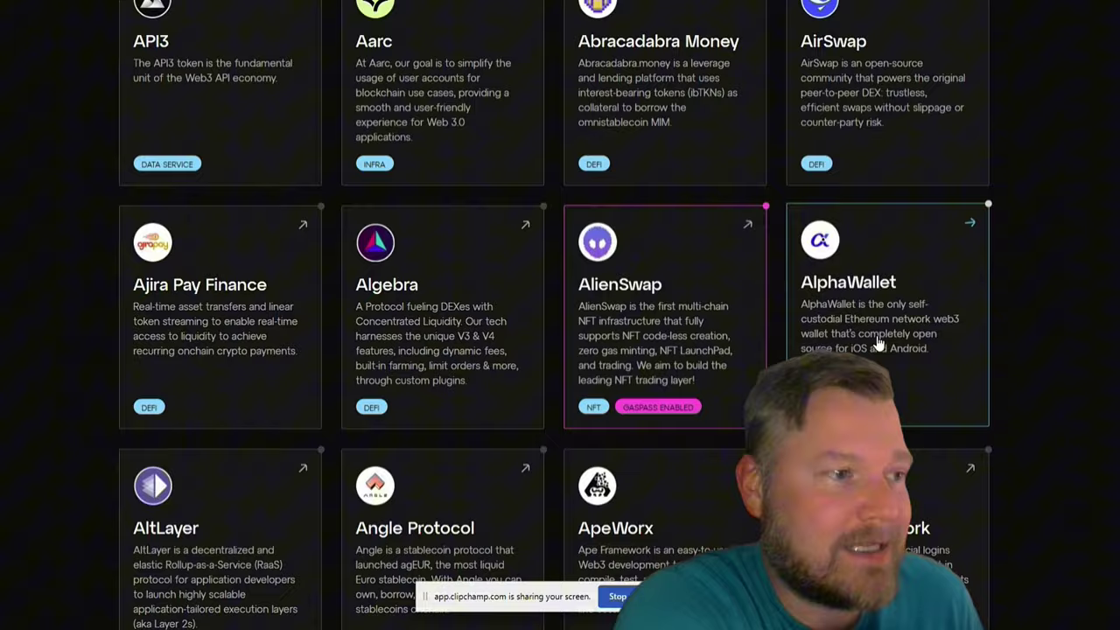
pyautogui.scroll(6, 872, 345)
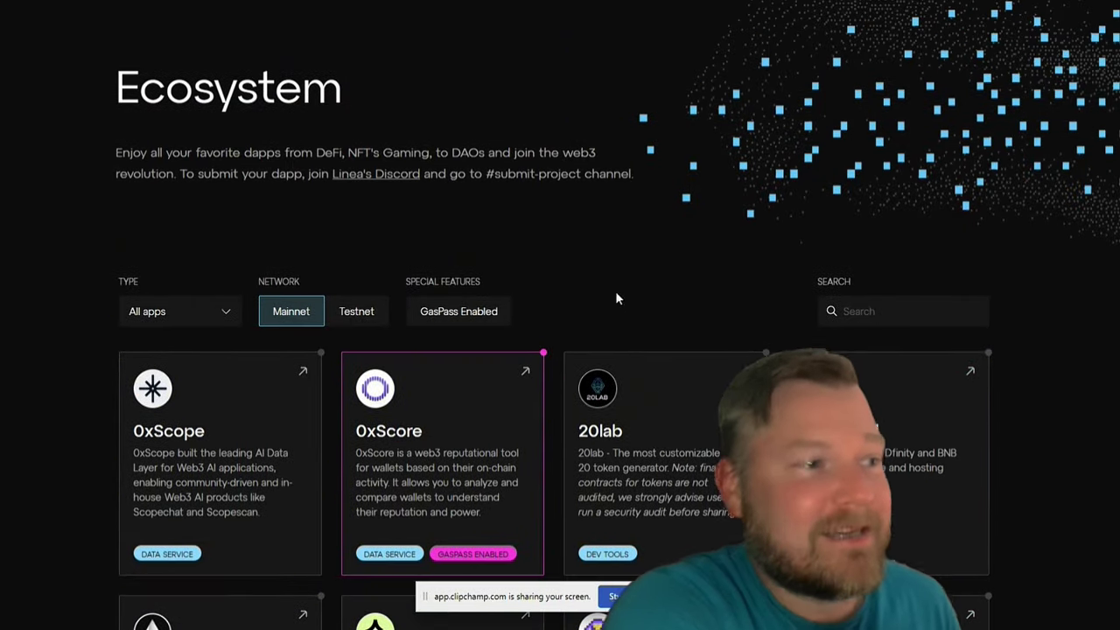
pyautogui.scroll(-2, 615, 290)
pyautogui.scroll(-4, 601, 267)
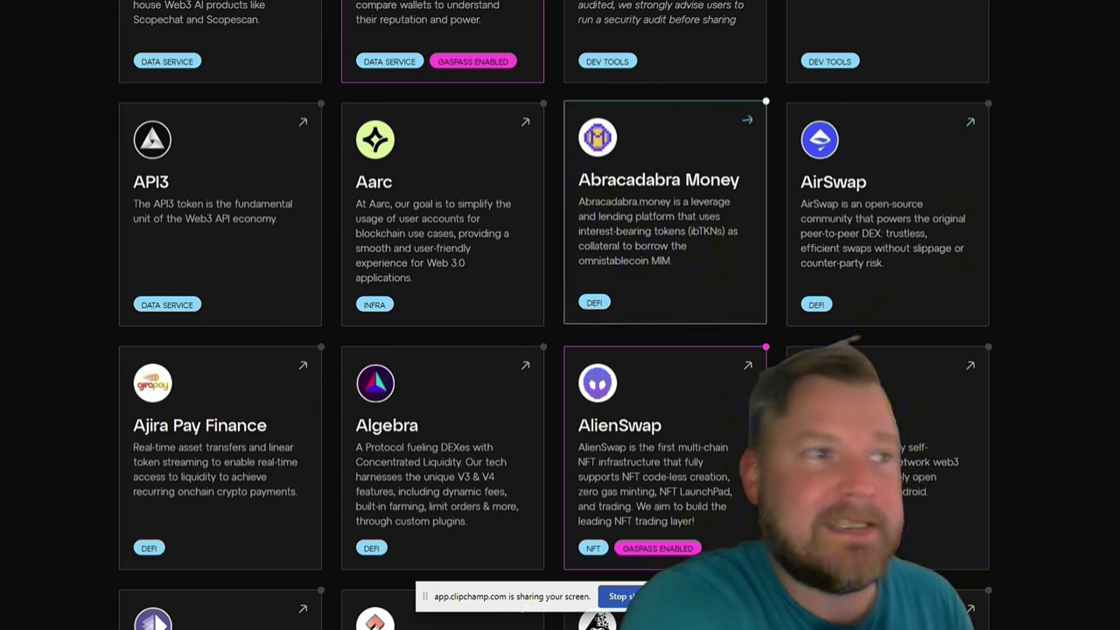
pyautogui.scroll(-4, 686, 274)
pyautogui.scroll(-4, 687, 274)
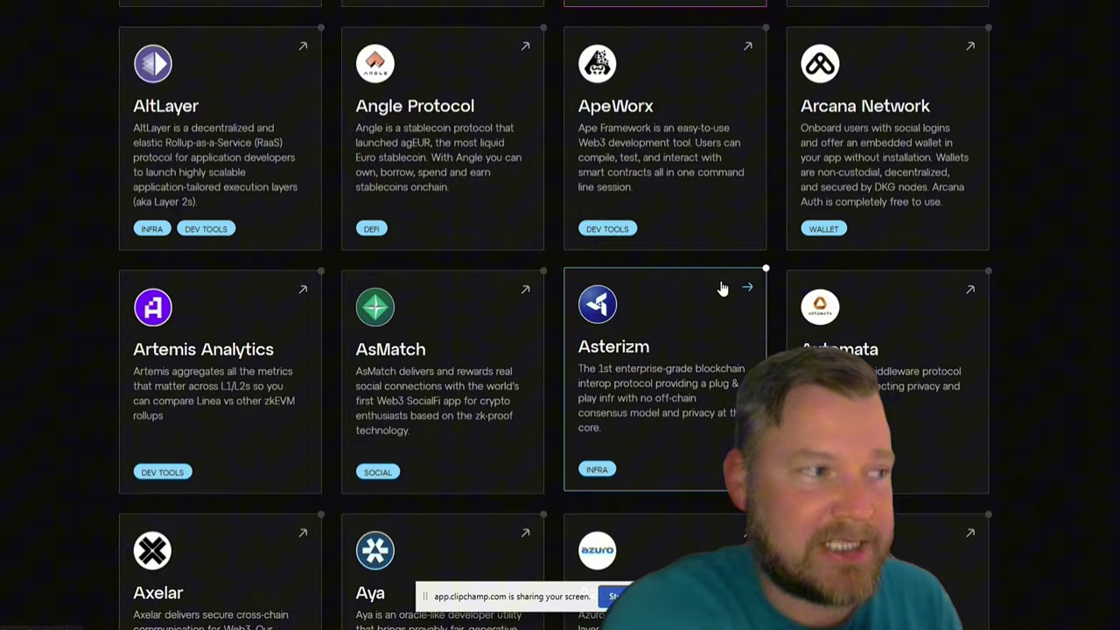
pyautogui.scroll(-6, 695, 263)
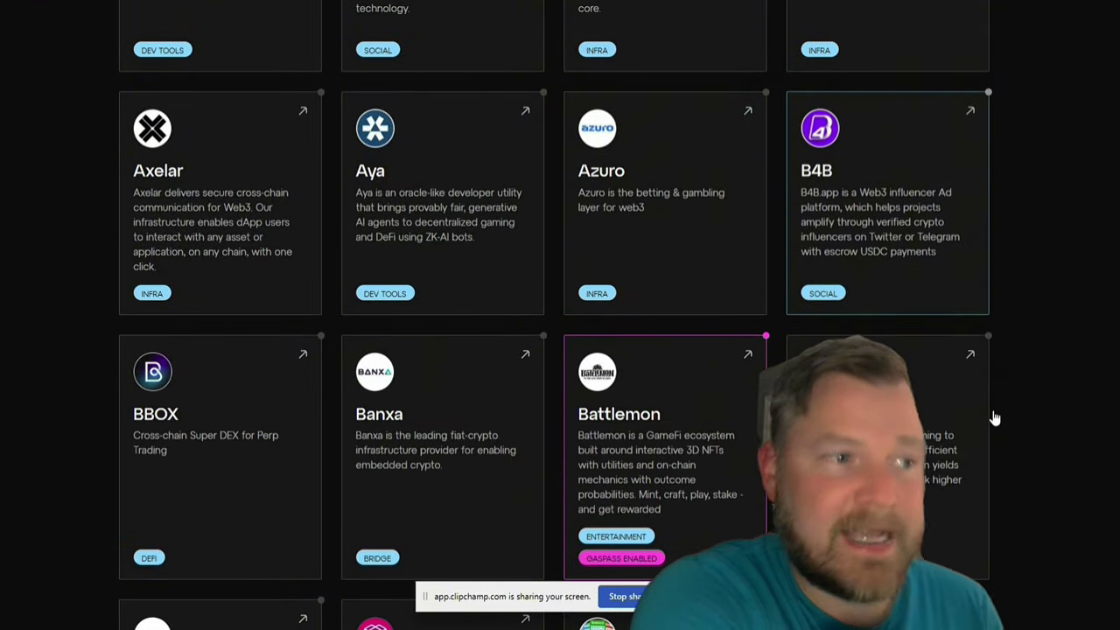
pyautogui.scroll(-2, 746, 278)
pyautogui.scroll(-6, 745, 278)
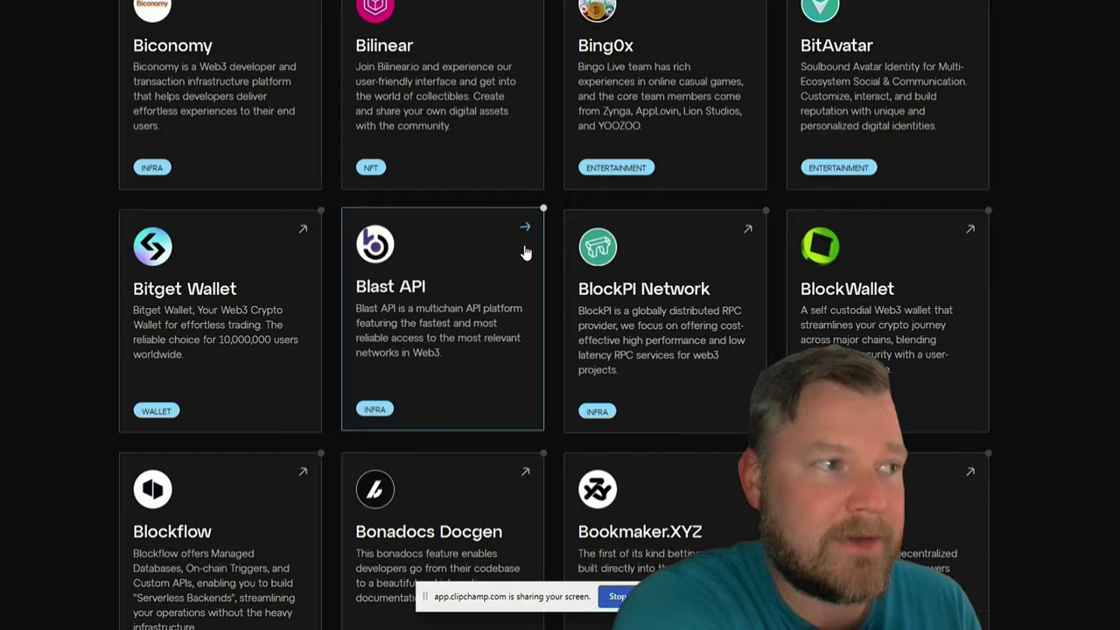
pyautogui.scroll(8, 630, 300)
pyautogui.scroll(3, 551, 267)
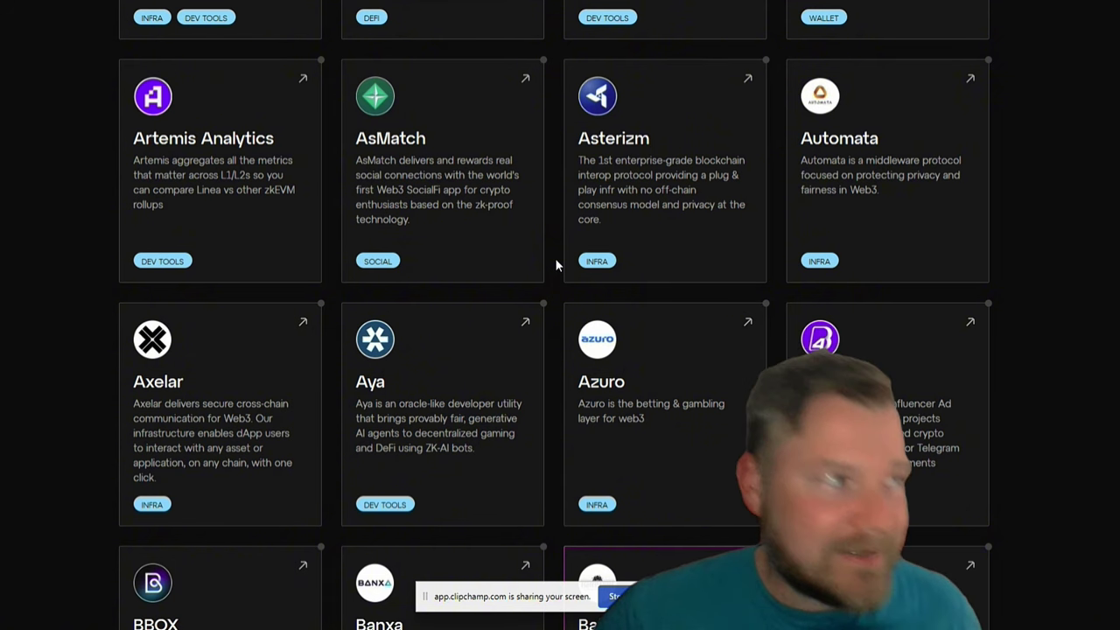
pyautogui.scroll(10, 583, 254)
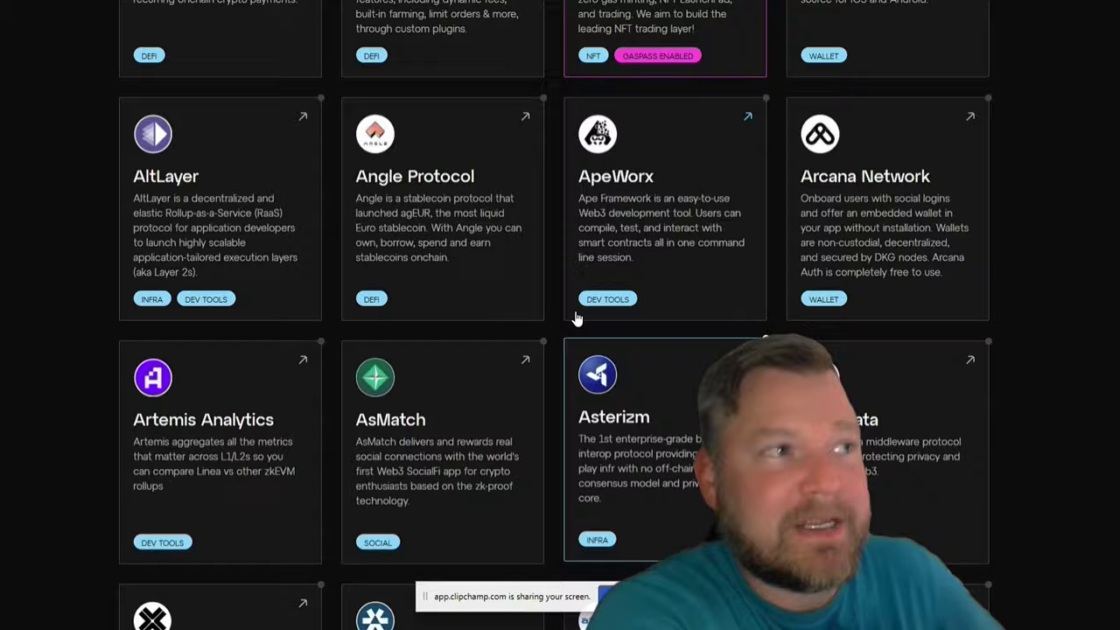
pyautogui.scroll(5, 652, 291)
pyautogui.scroll(-10, 690, 280)
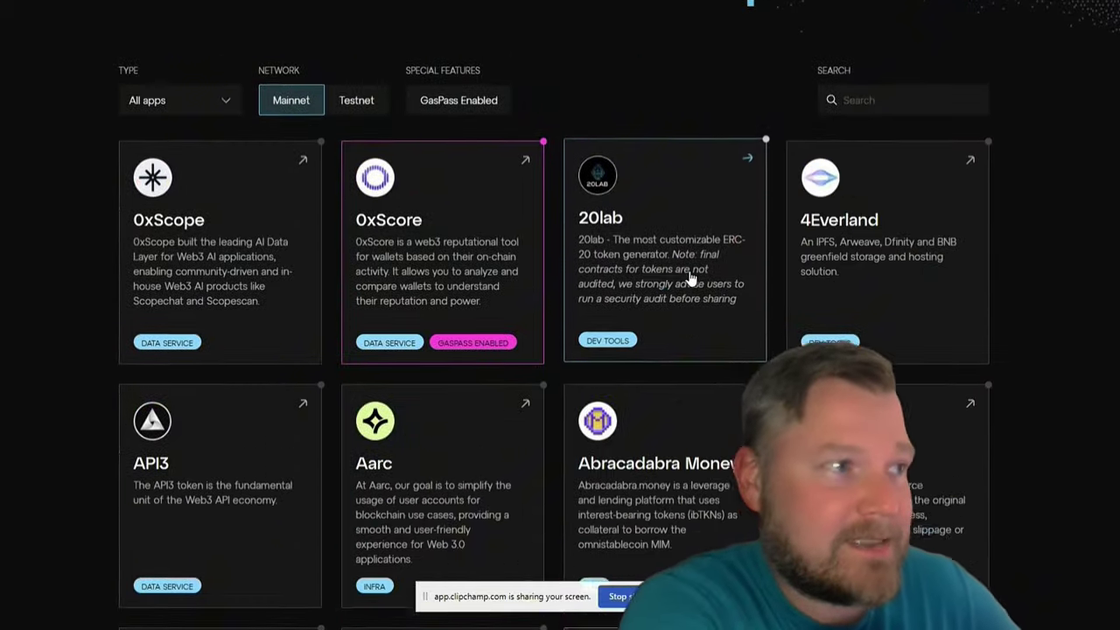
pyautogui.scroll(-12, 691, 282)
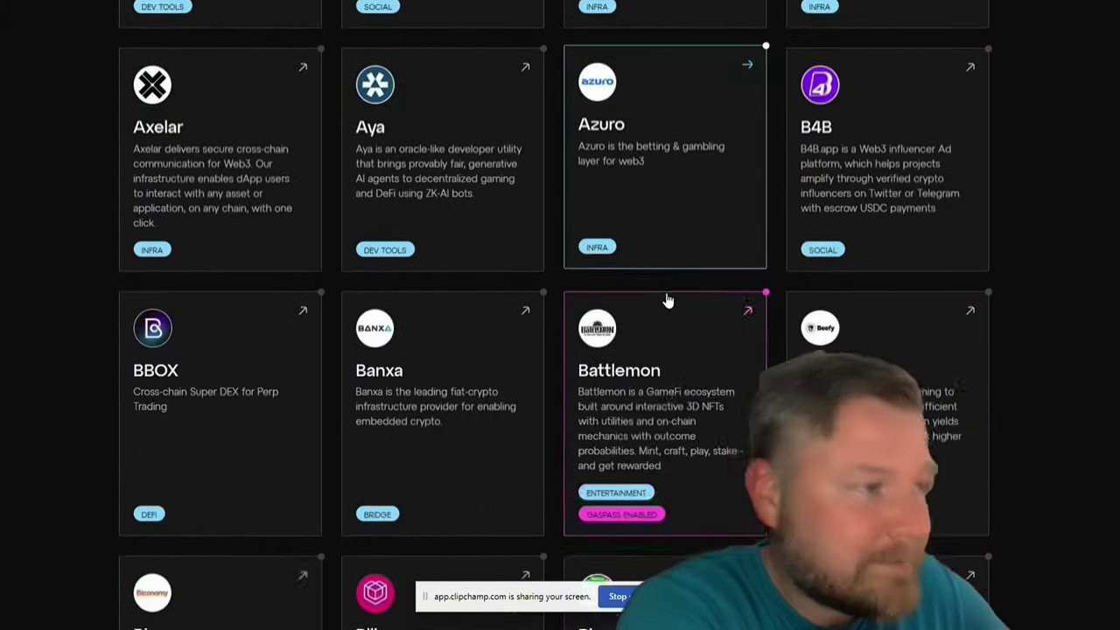
pyautogui.scroll(-3, 670, 276)
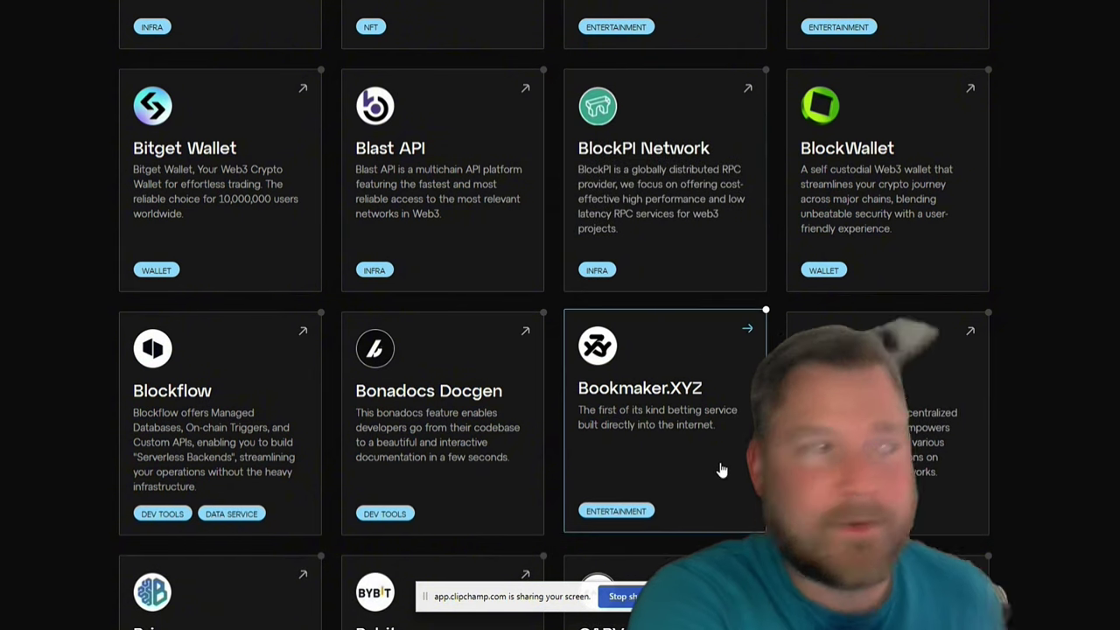
pyautogui.scroll(7, 678, 350)
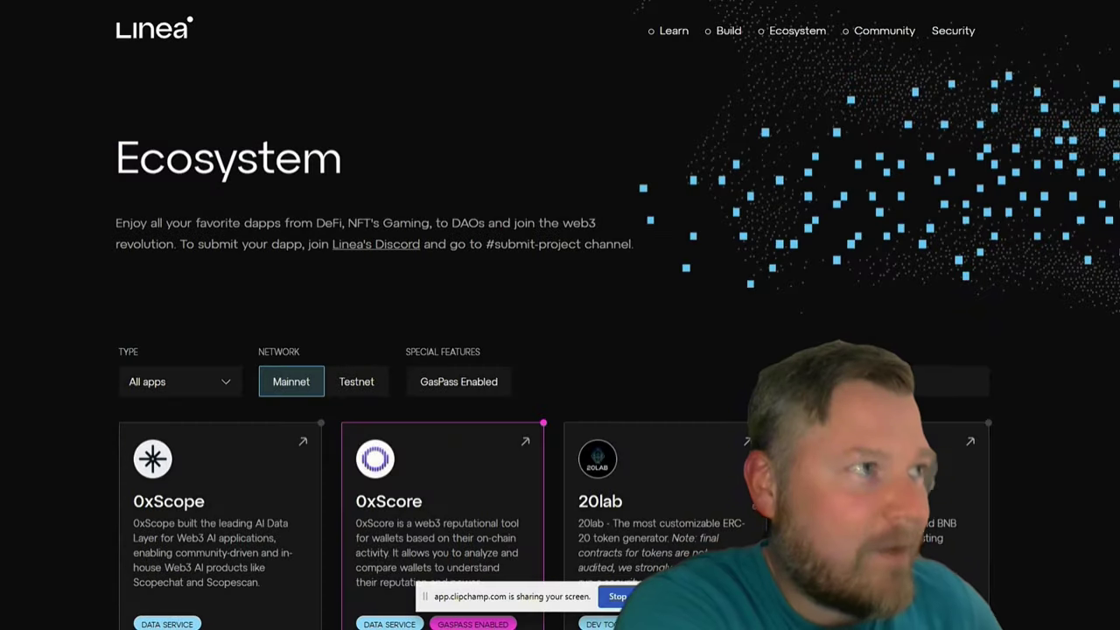
# - Resume the 0.005 ETH quote search, keeping Ethereum as source and Linea as destination network
pyautogui.click(420, 0)
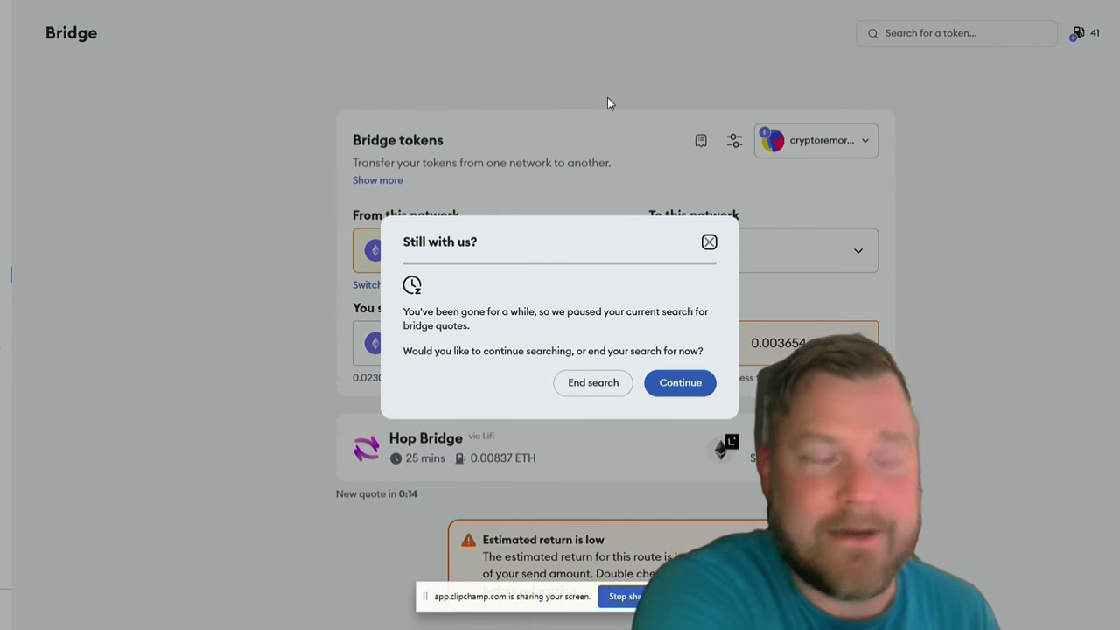
pyautogui.click(1094, 335)
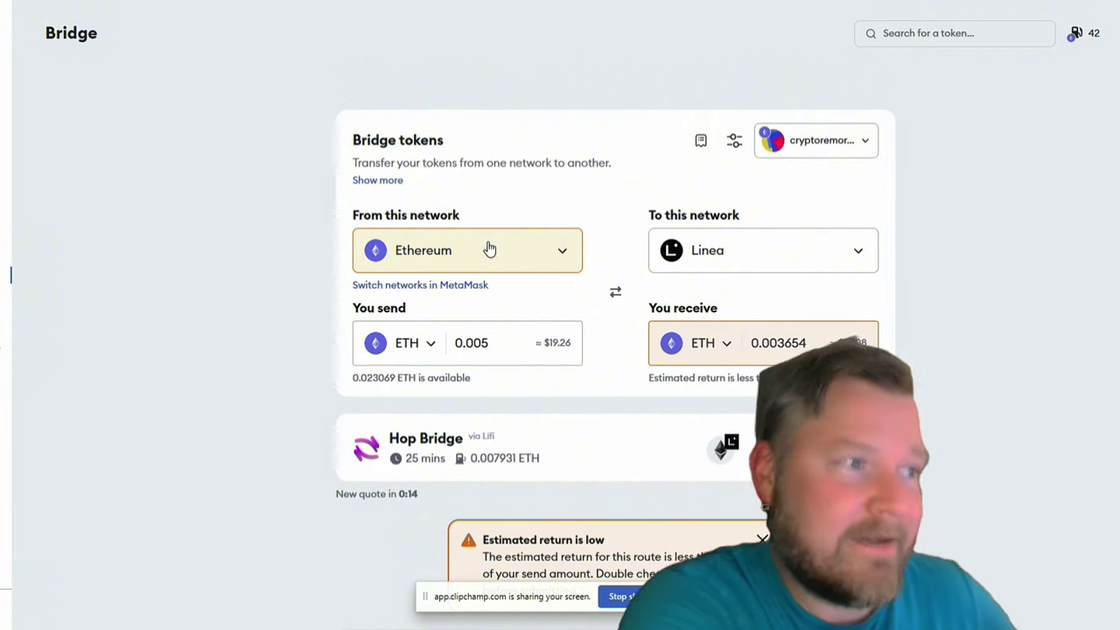
pyautogui.click(550, 256)
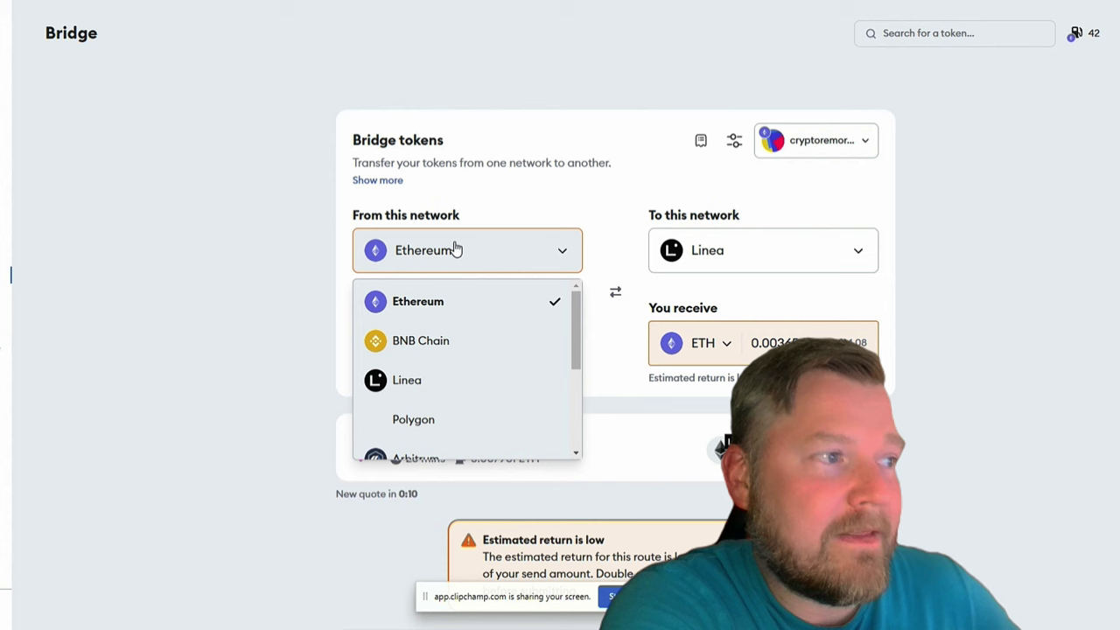
pyautogui.click(567, 251)
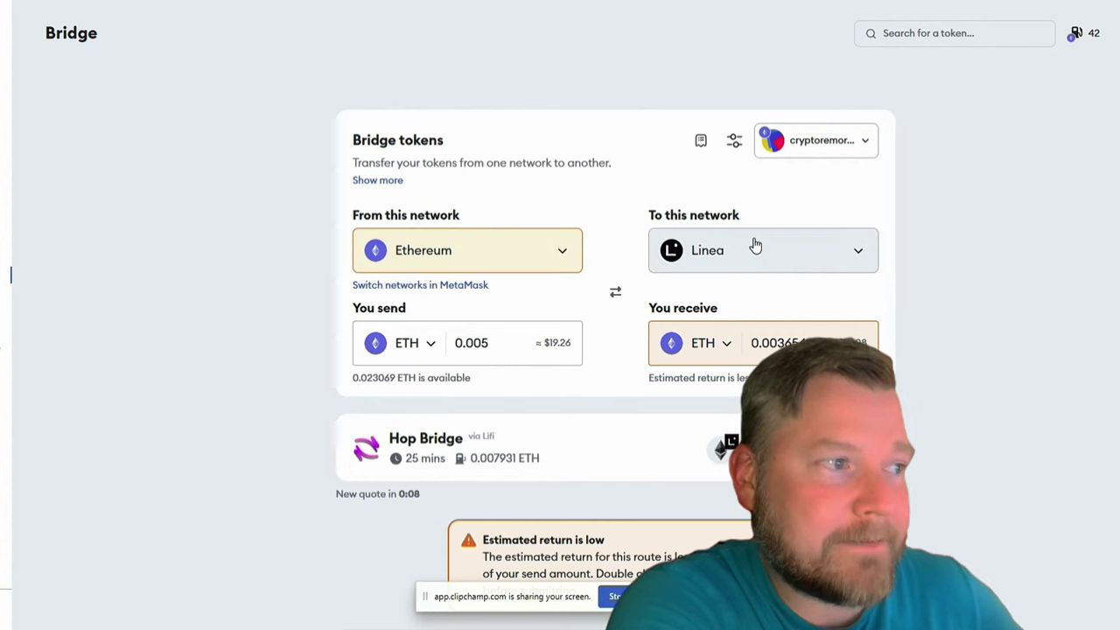
pyautogui.click(861, 253)
pyautogui.click(861, 253)
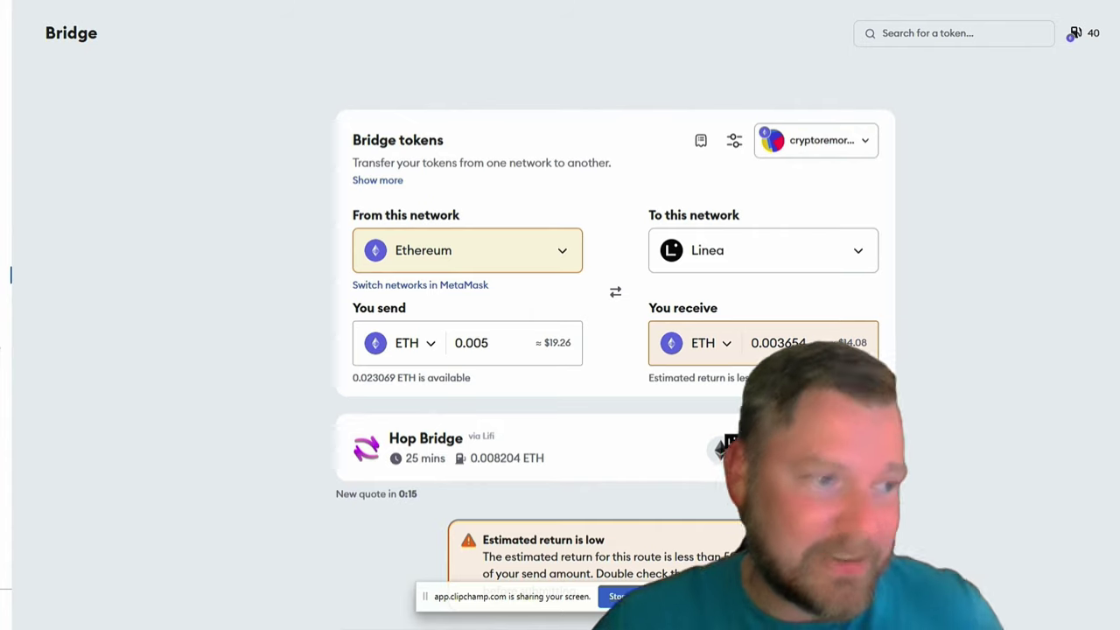
# - Scroll through the 'From this network' list to review source networks for bridging to Linea
pyautogui.scroll(-3, 662, 405)
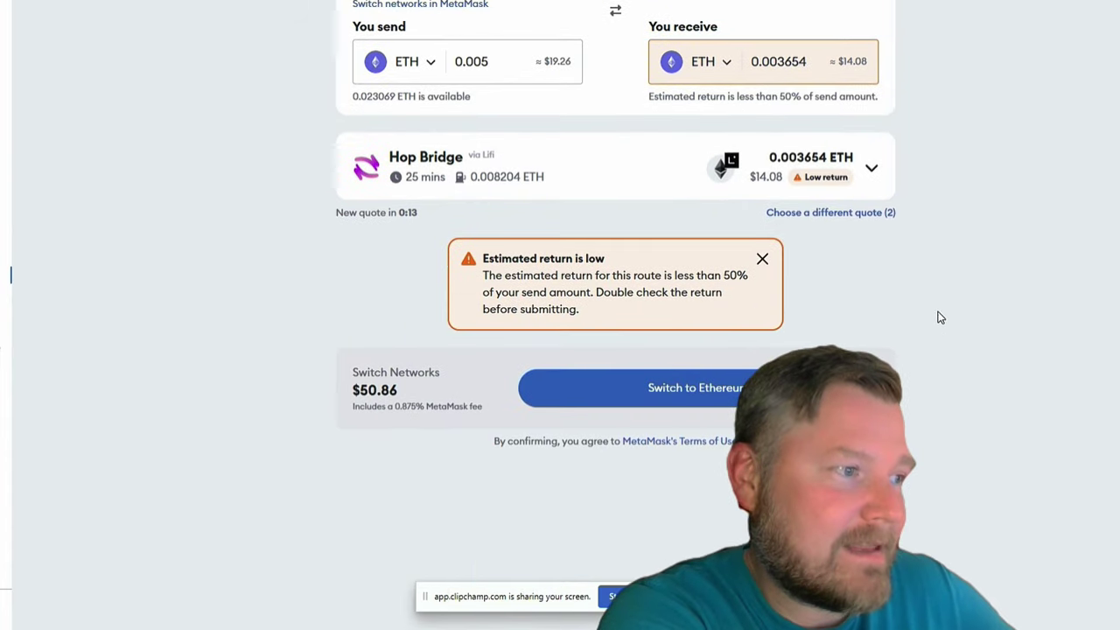
pyautogui.scroll(2, 939, 317)
pyautogui.scroll(-2, 940, 333)
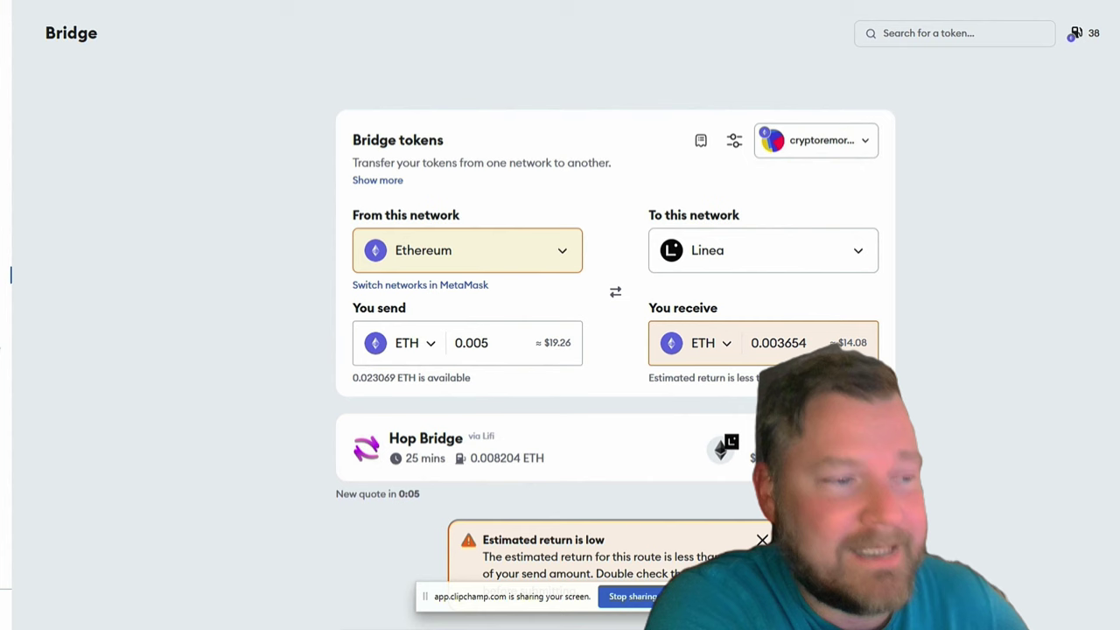
pyautogui.click(565, 245)
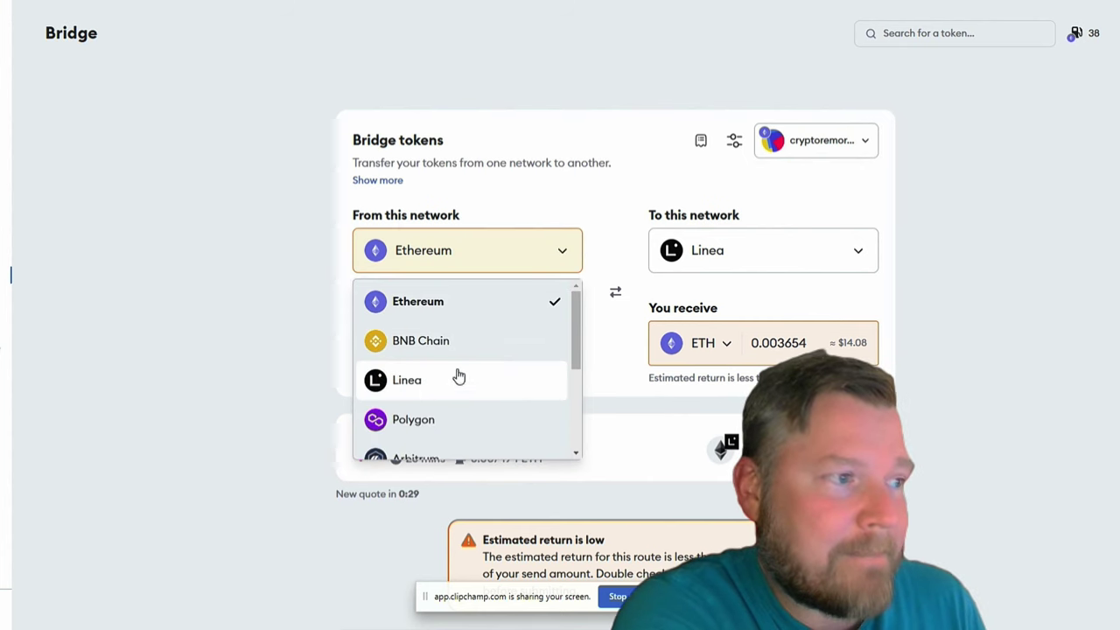
pyautogui.scroll(-2, 420, 385)
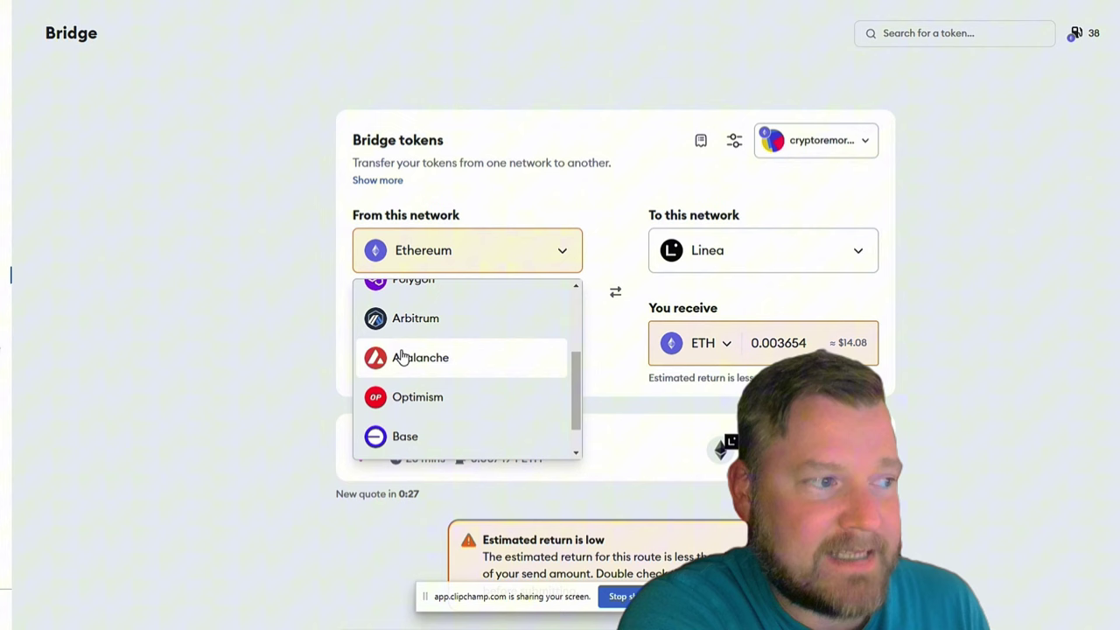
pyautogui.scroll(2, 420, 324)
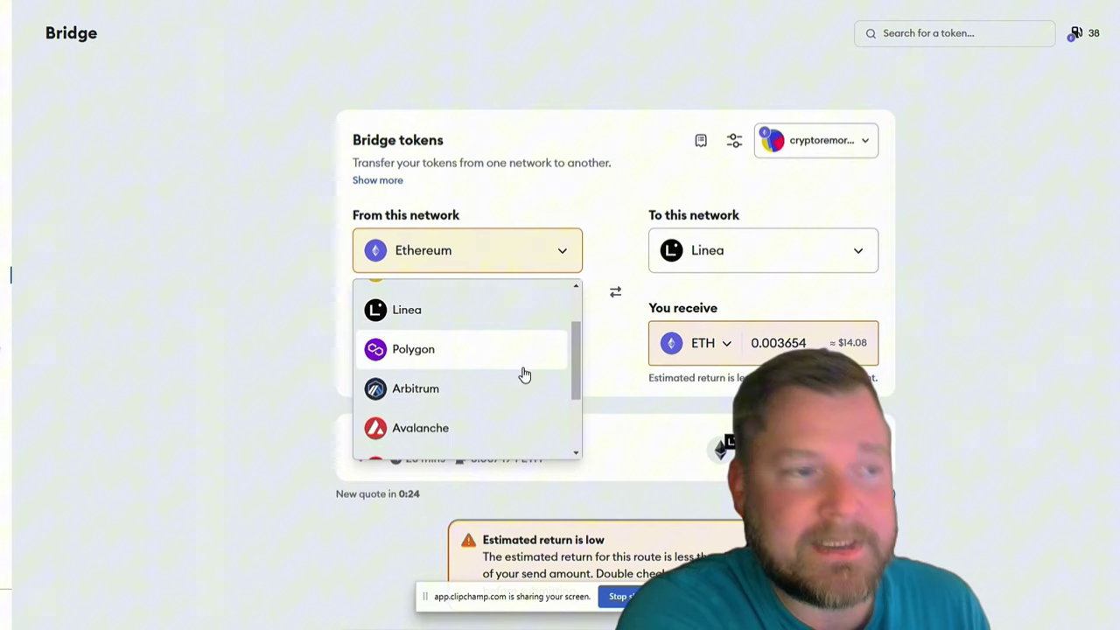
pyautogui.scroll(-1, 455, 368)
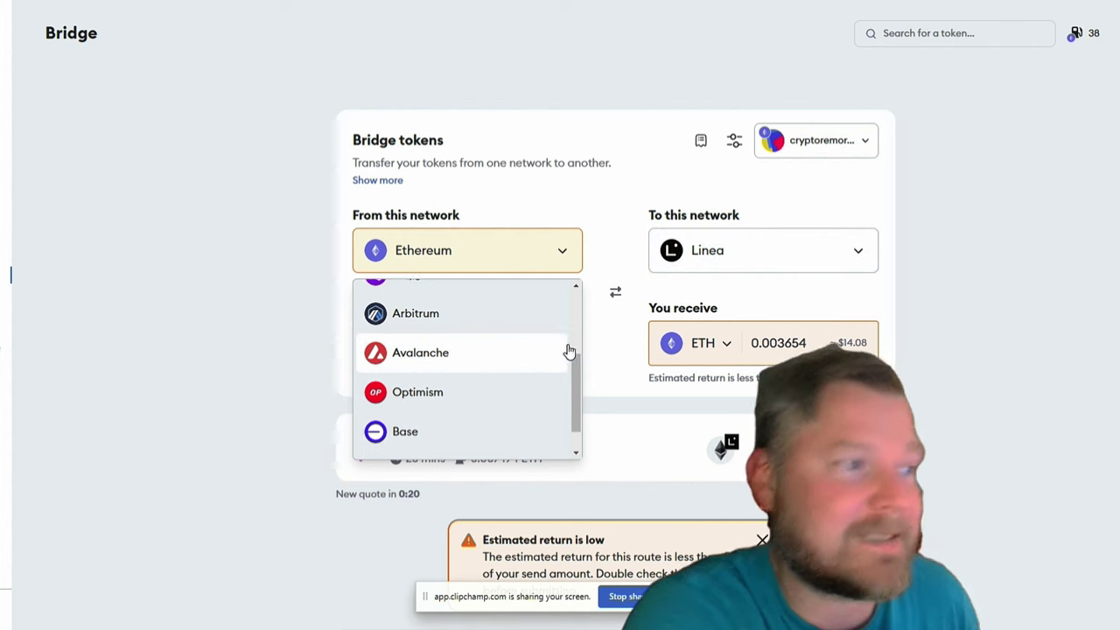
pyautogui.scroll(-1, 551, 361)
pyautogui.scroll(2, 533, 368)
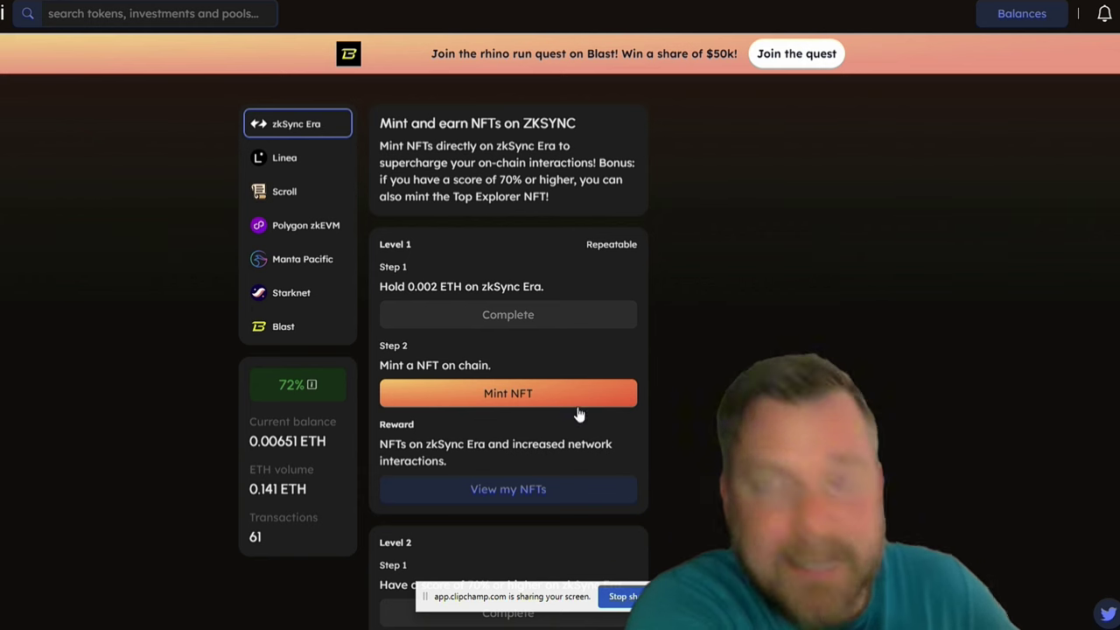
# - Show Linea's quests, highlight 'Repeatable', check the 72% score info, and scroll to Level 2 Top Explorer
pyautogui.click(285, 161)
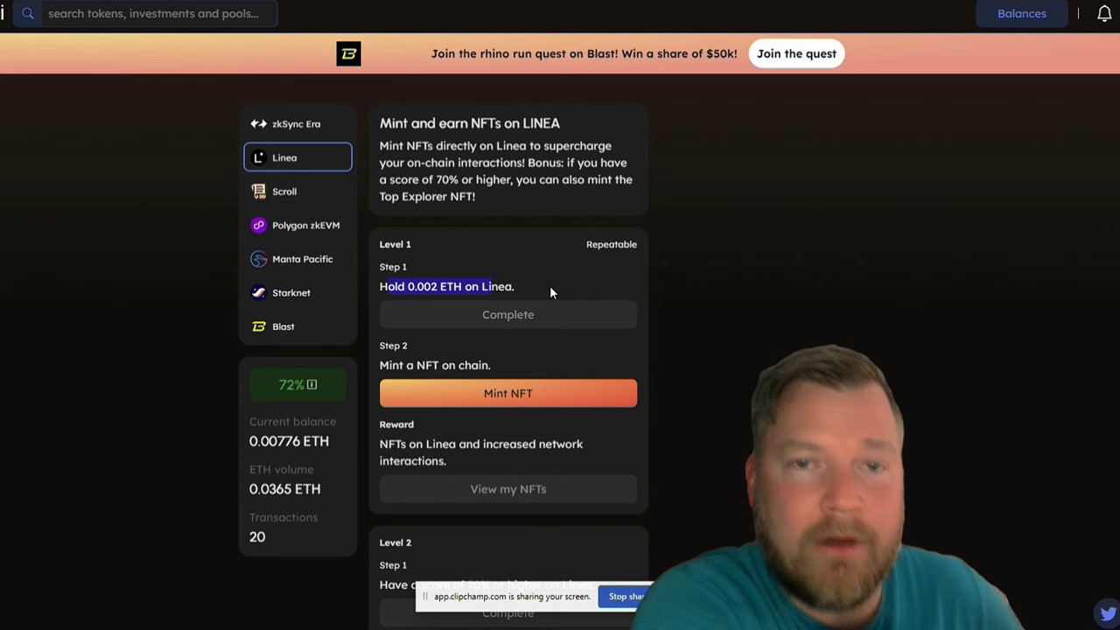
pyautogui.click(771, 278)
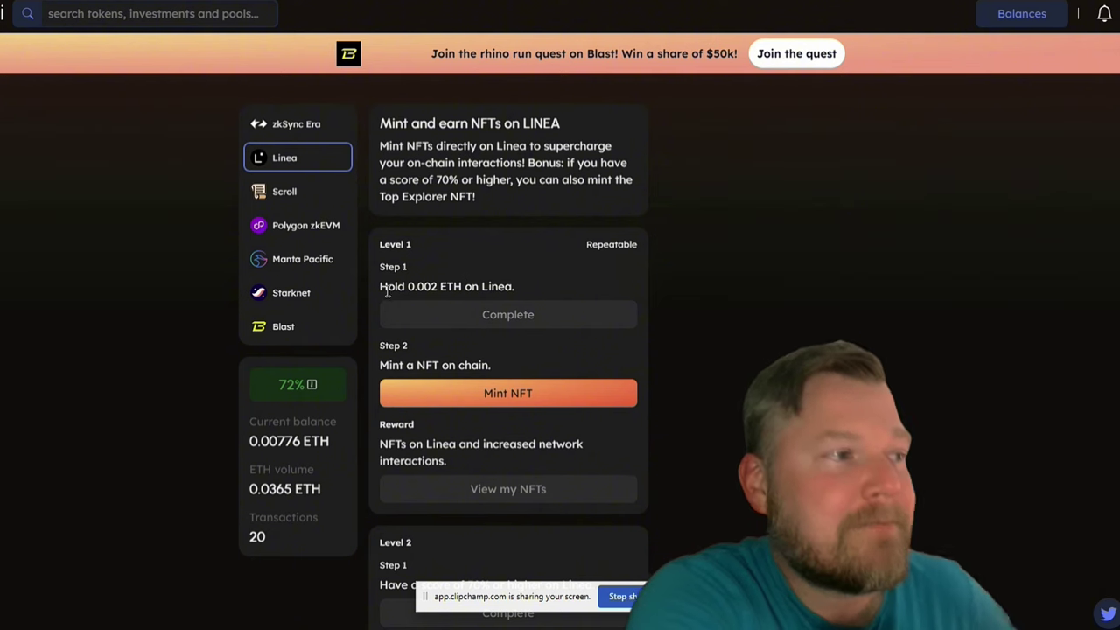
pyautogui.doubleClick(577, 244)
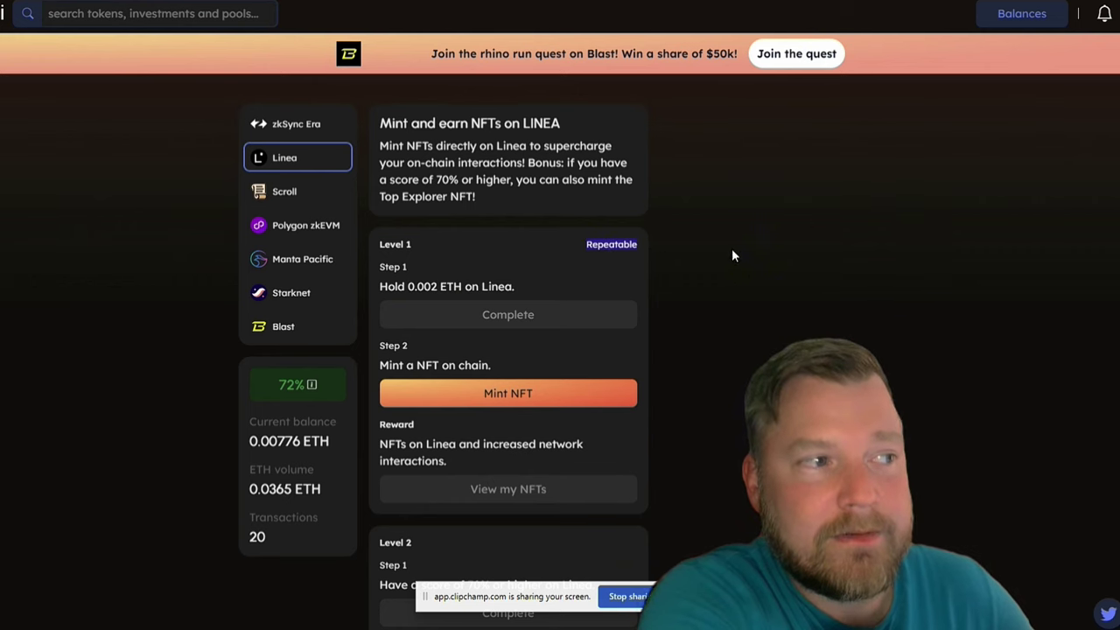
pyautogui.click(872, 273)
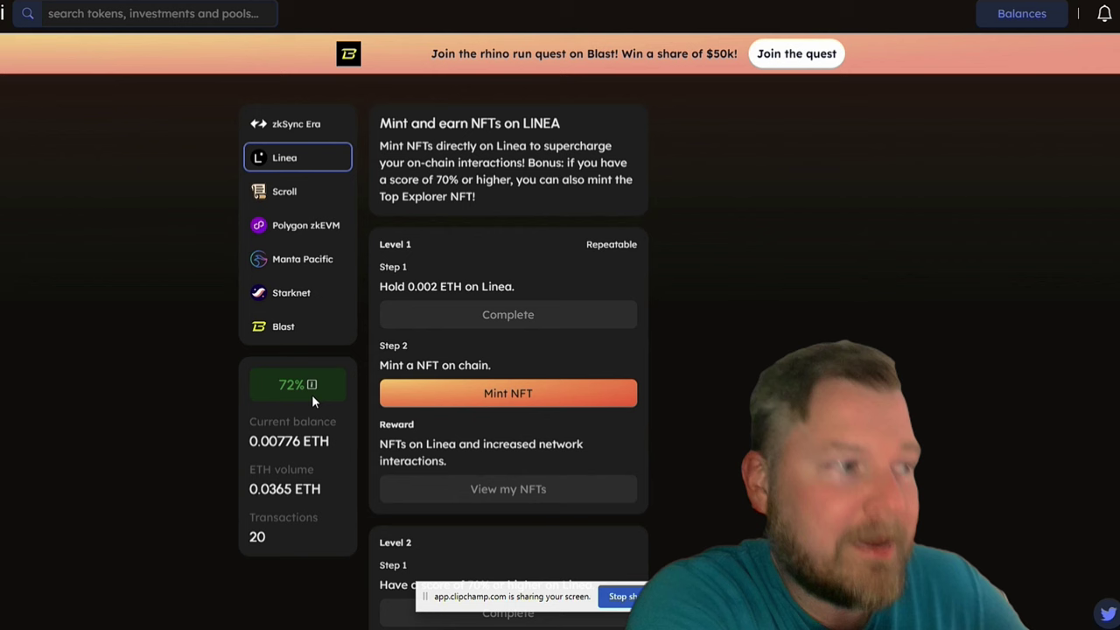
pyautogui.moveTo(310, 386)
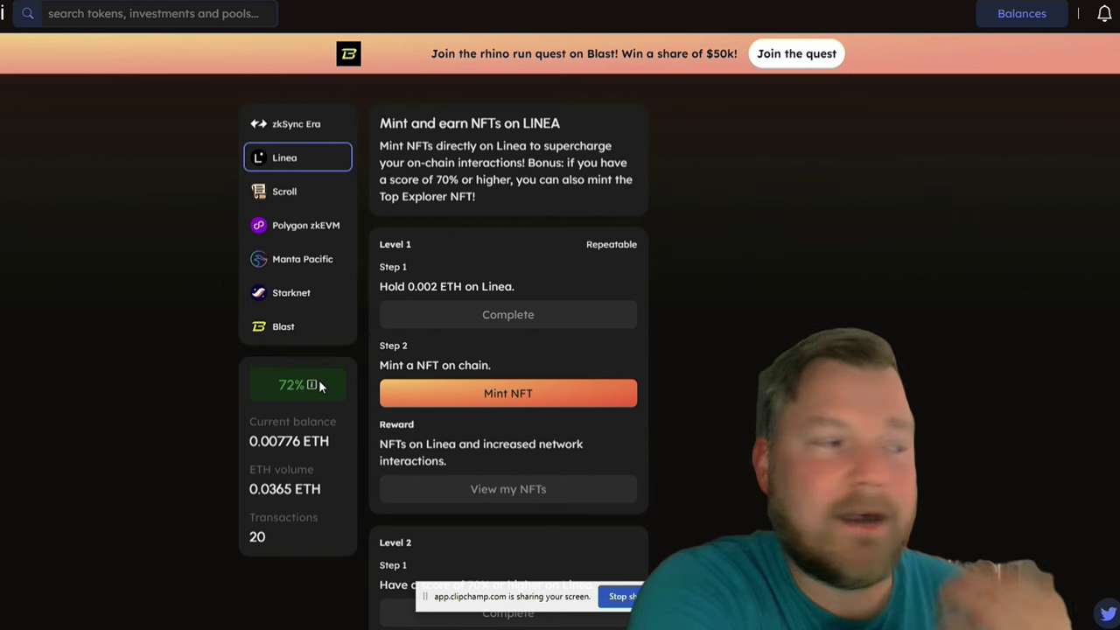
pyautogui.scroll(-3, 591, 386)
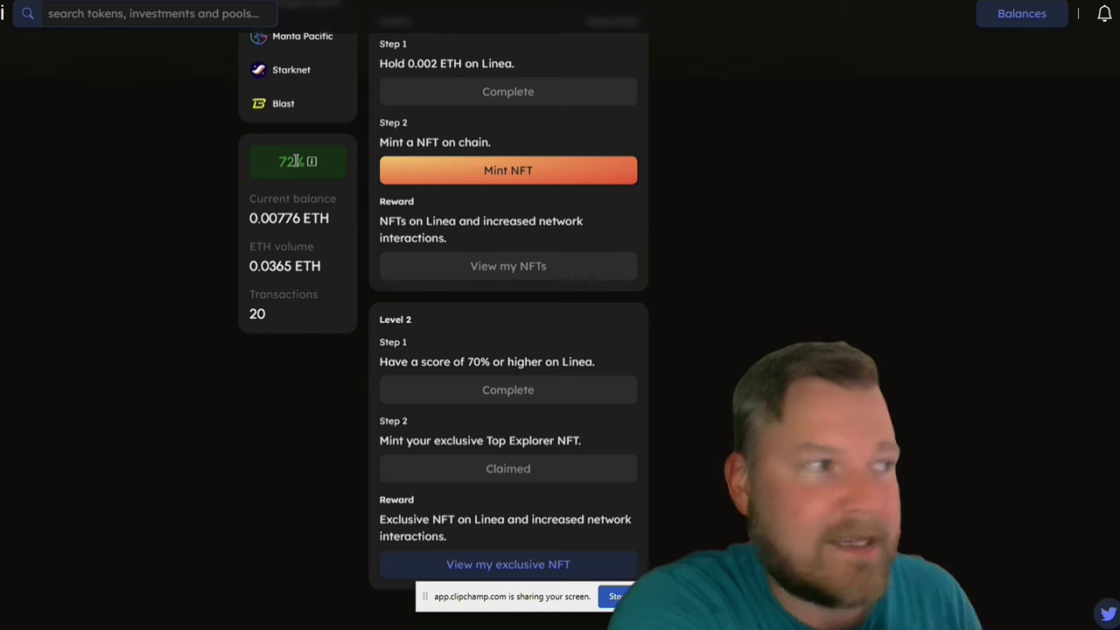
# - Scroll back to the top of the Linea quest page and go to the Bridge page
pyautogui.moveTo(313, 164)
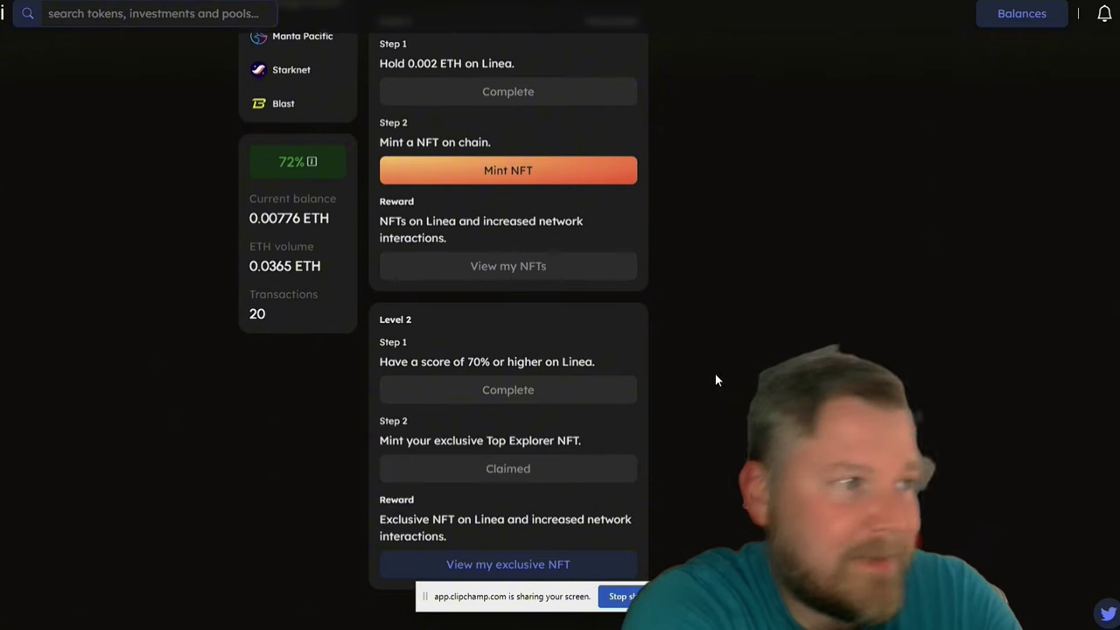
pyautogui.scroll(3, 648, 358)
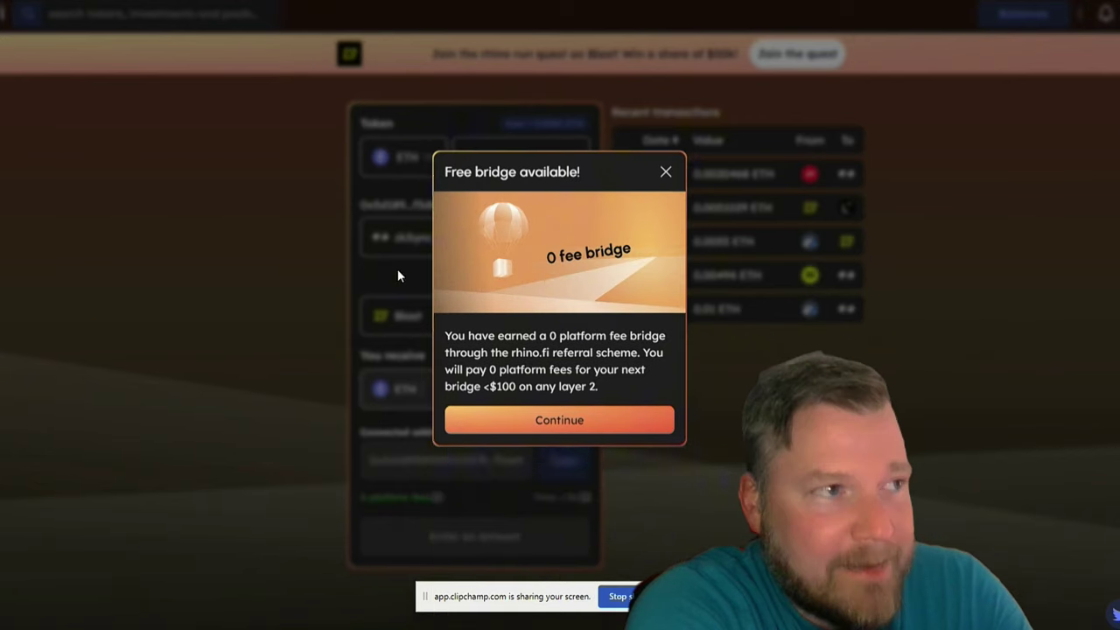
# - Close the free-bridge offer, browse the source networks, and open 'Check your score on all new chains'
pyautogui.click(667, 187)
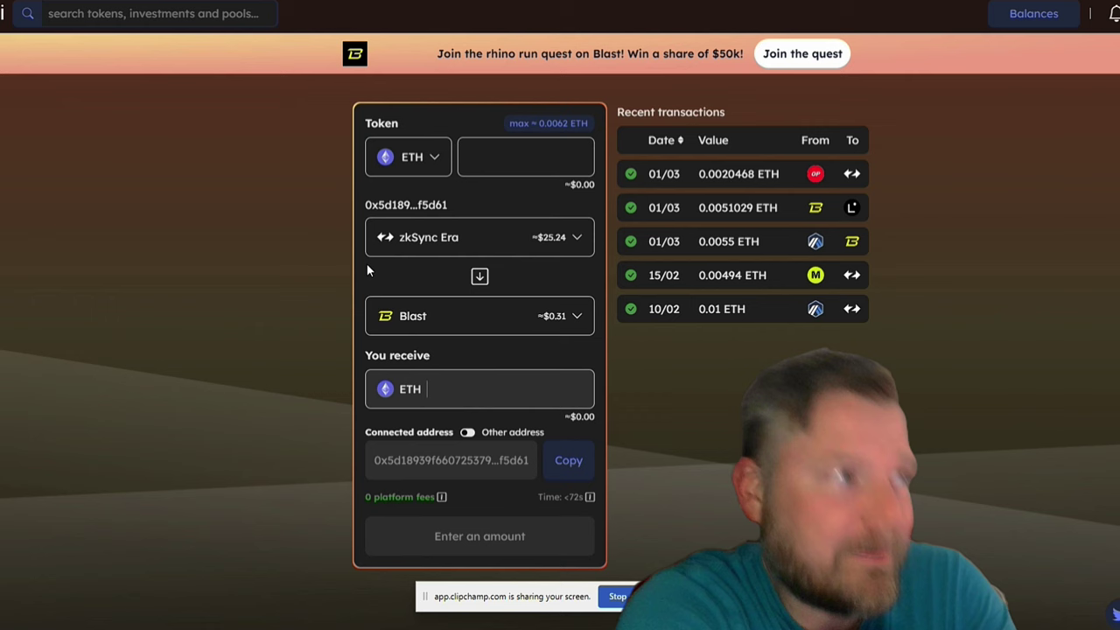
pyautogui.click(579, 240)
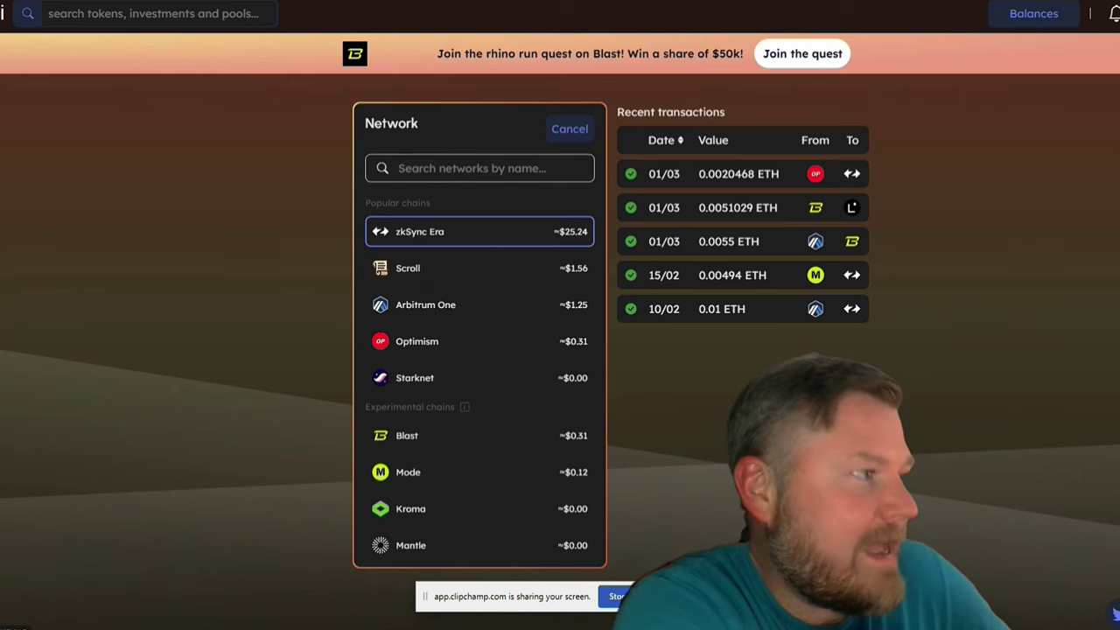
pyautogui.click(479, 231)
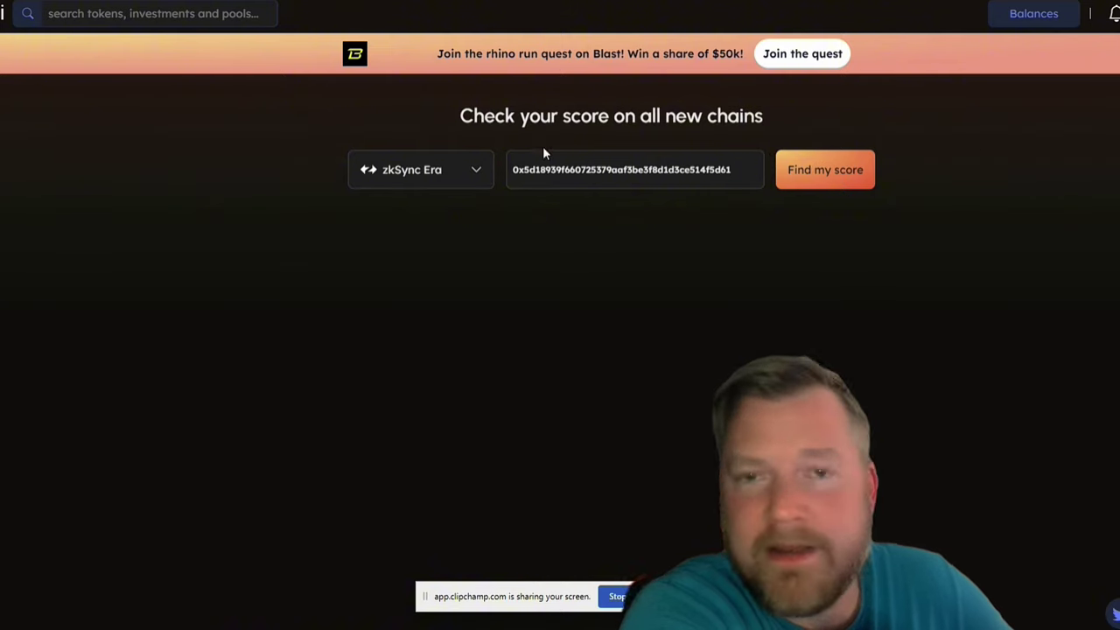
# - Open and close the score checker's chain dropdown to see which chains are supported
pyautogui.click(478, 173)
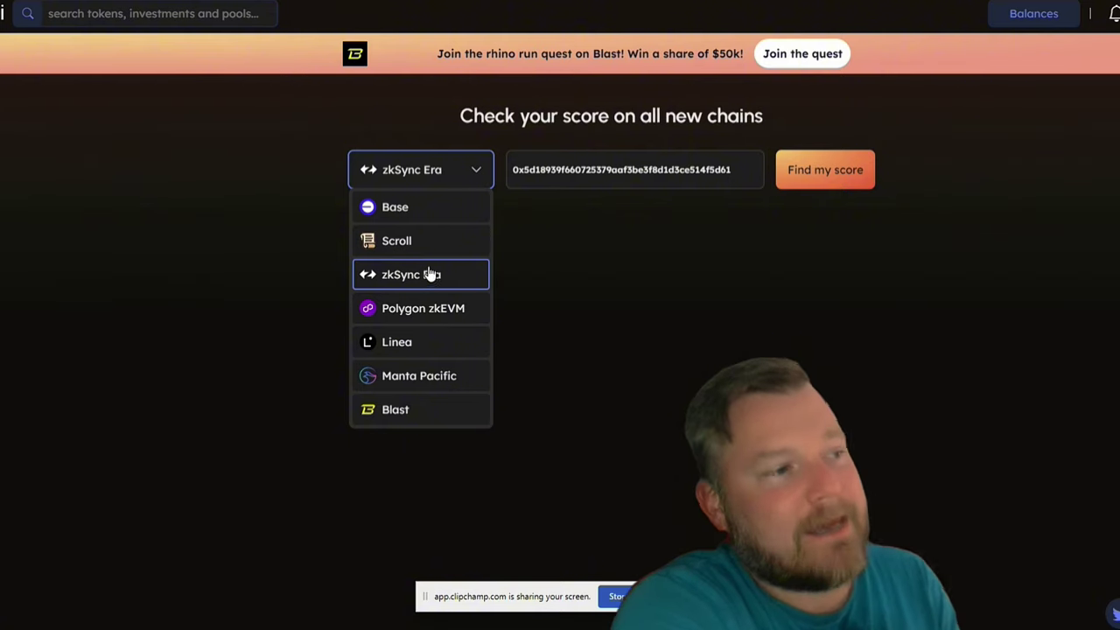
pyautogui.click(895, 115)
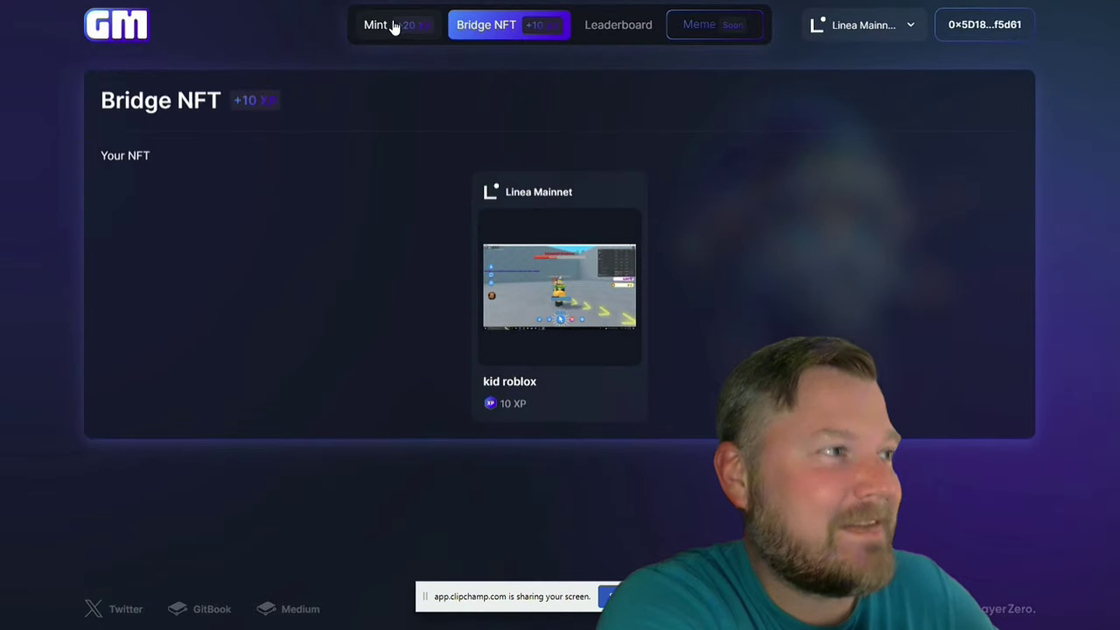
# - Switch to GM's Mint page with the image, name and description form
pyautogui.click(393, 27)
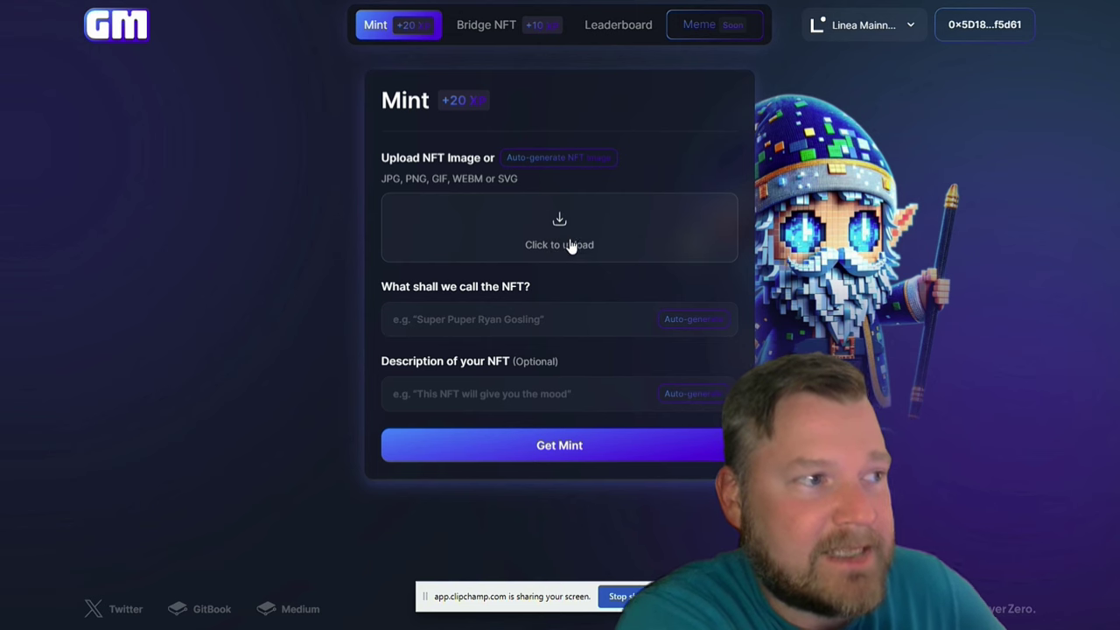
# - Upload the first Desktop Screenshot, a Roblox game capture, as the NFT image and attempt Get Mint
pyautogui.click(602, 240)
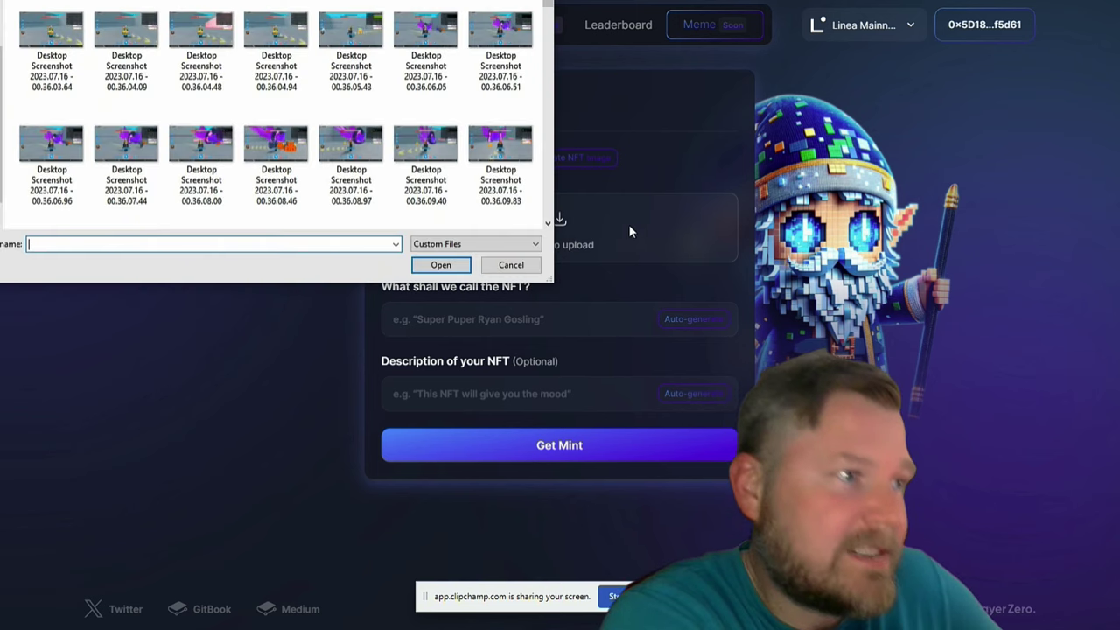
pyautogui.click(51, 39)
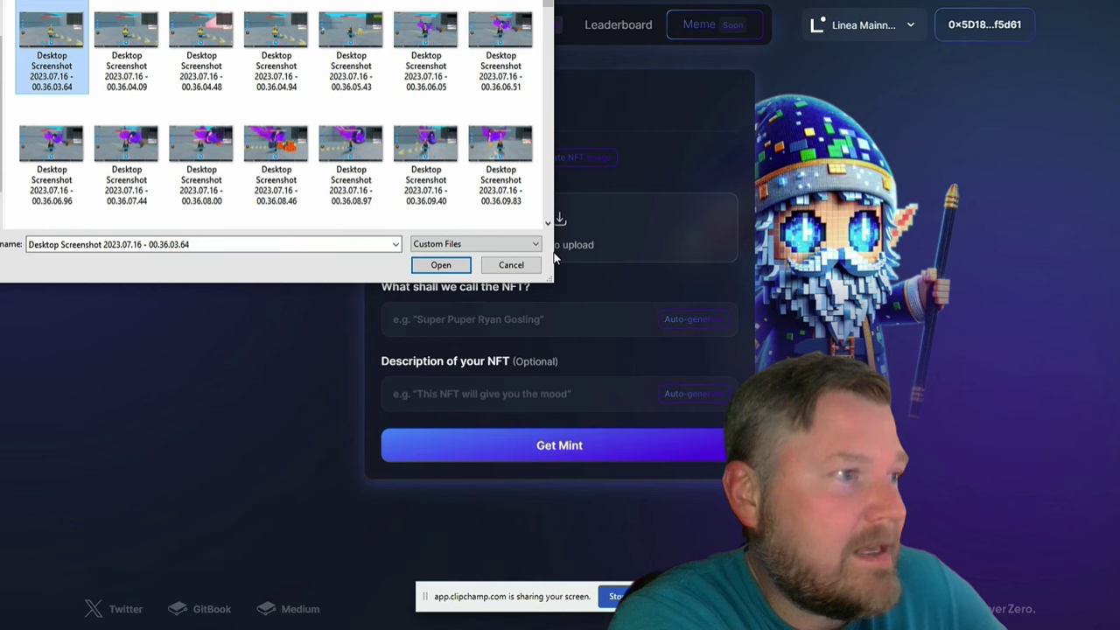
pyautogui.click(441, 265)
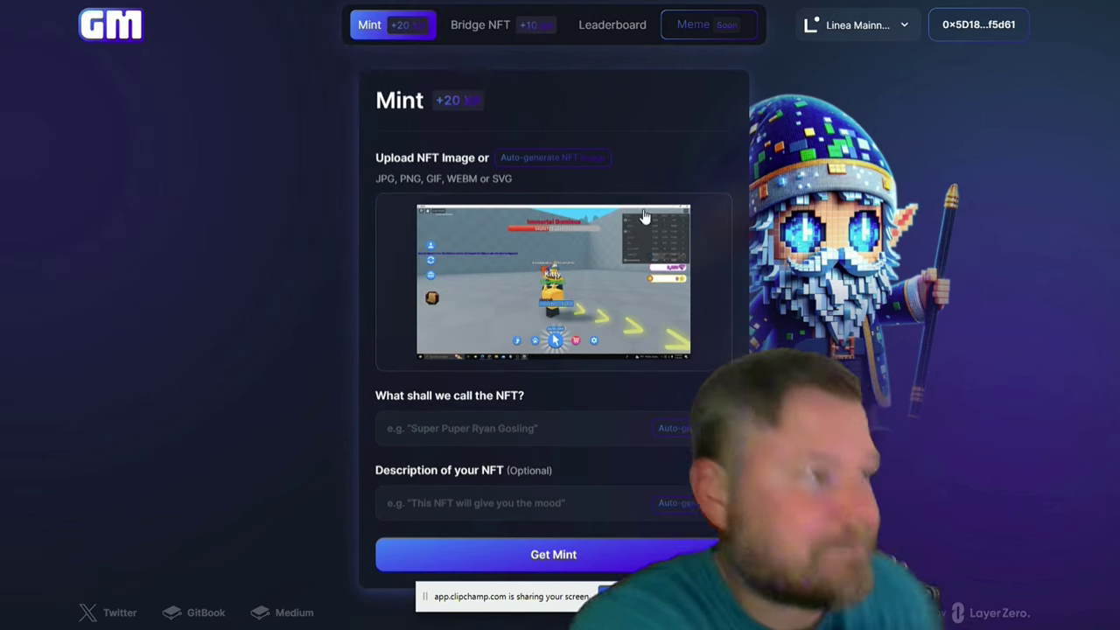
pyautogui.click(470, 427)
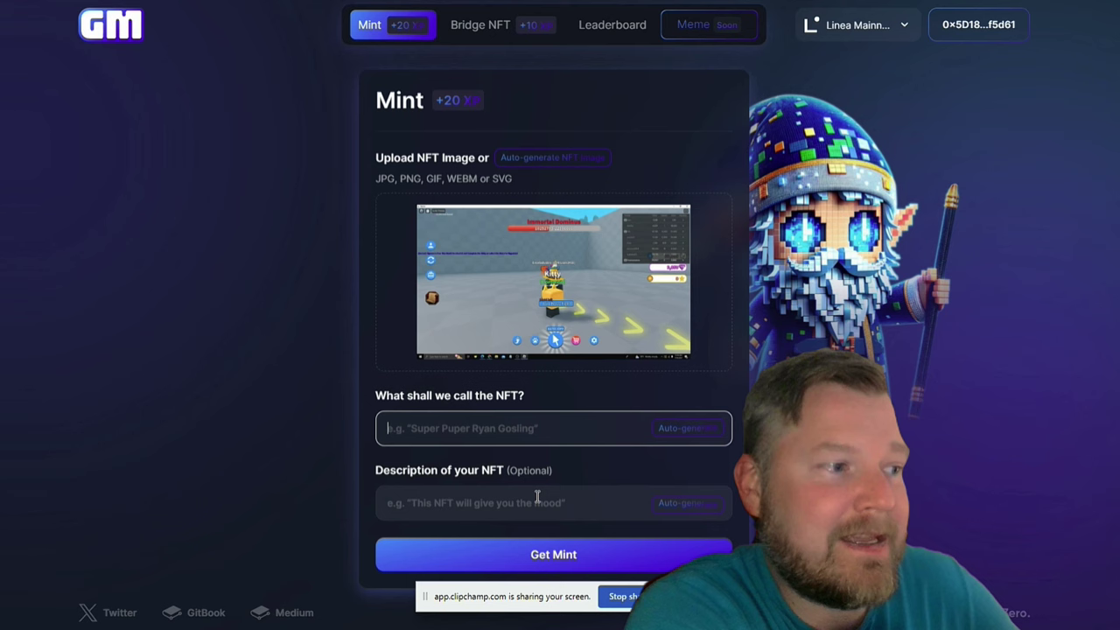
pyautogui.click(582, 561)
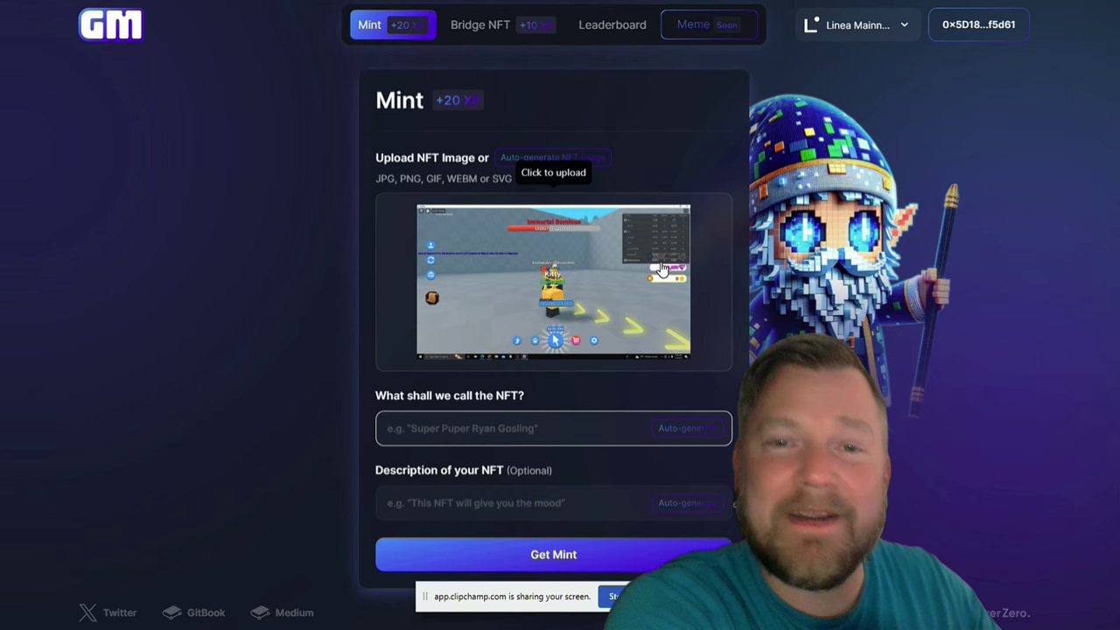
pyautogui.click(481, 26)
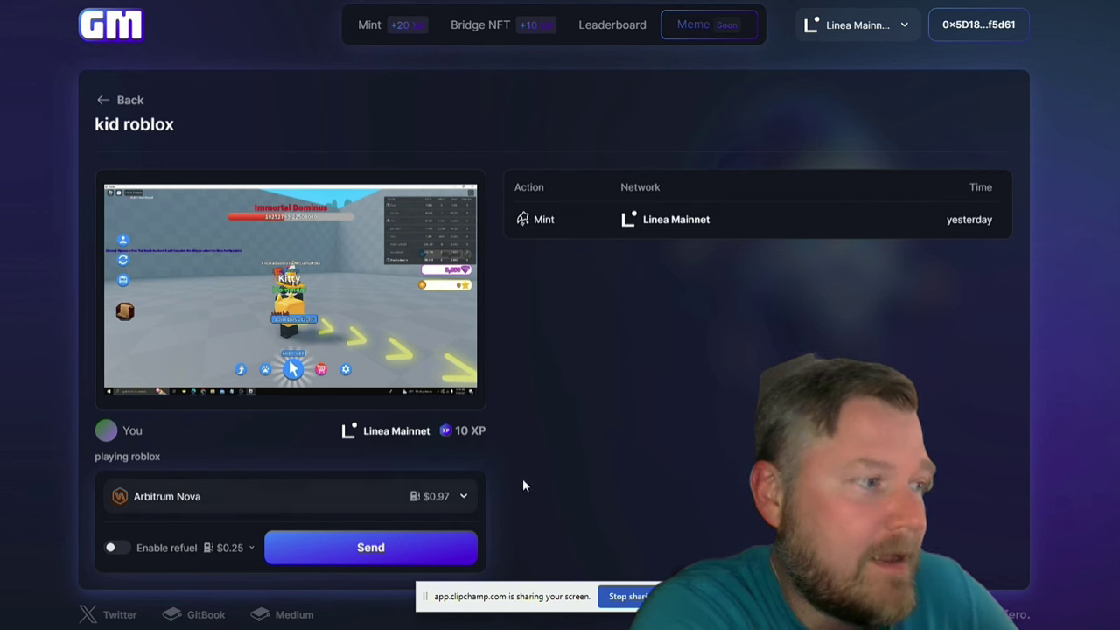
pyautogui.click(465, 497)
pyautogui.scroll(-5, 215, 345)
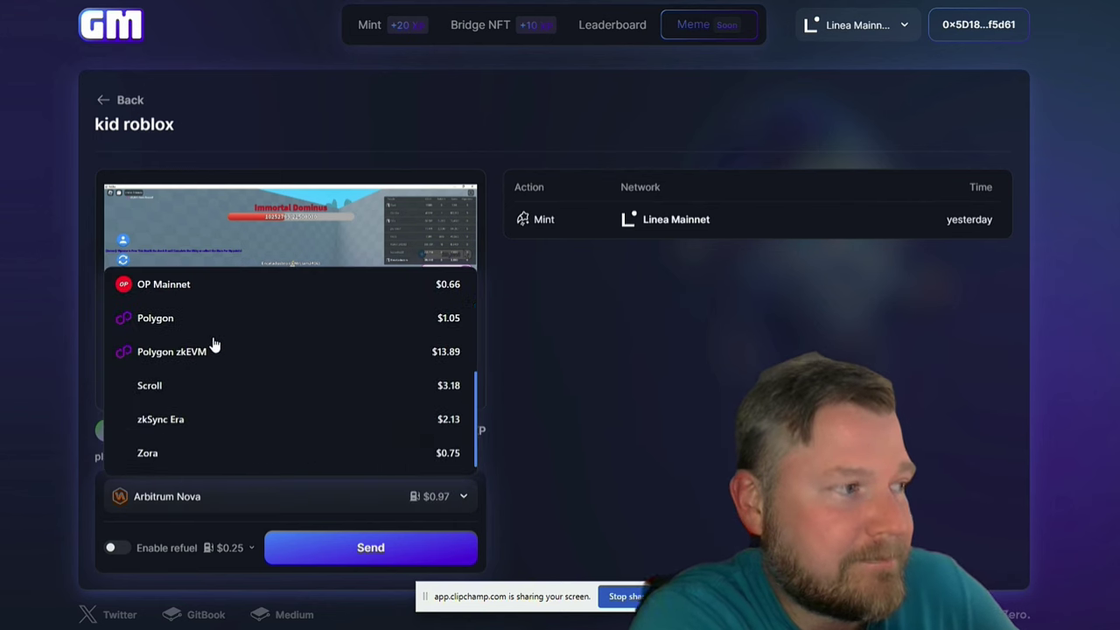
pyautogui.scroll(4, 206, 383)
pyautogui.scroll(-4, 207, 386)
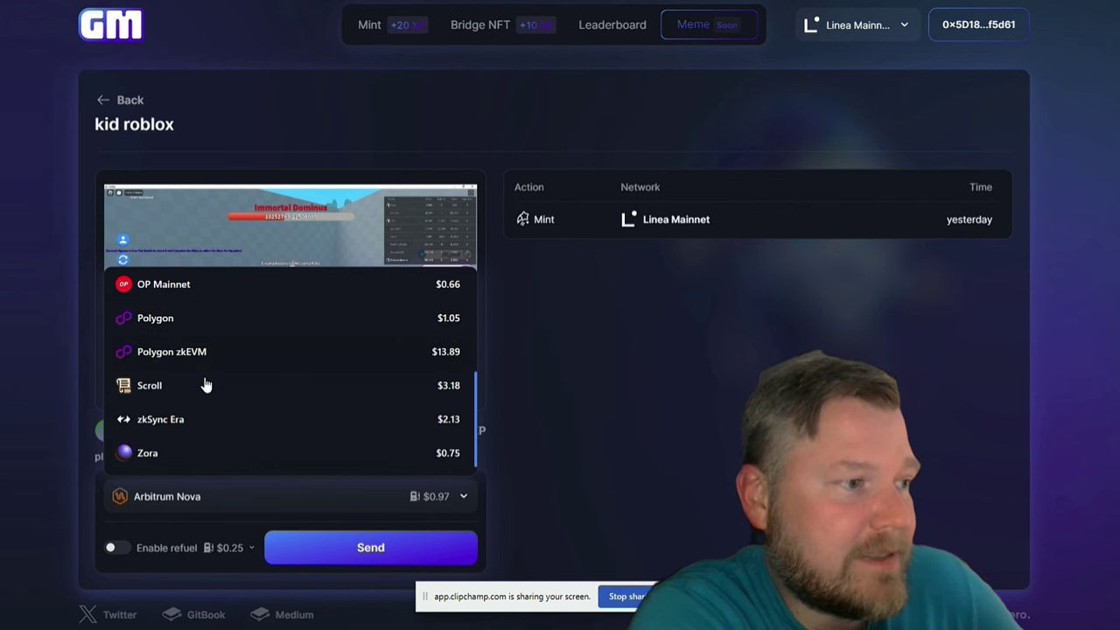
pyautogui.scroll(5, 263, 412)
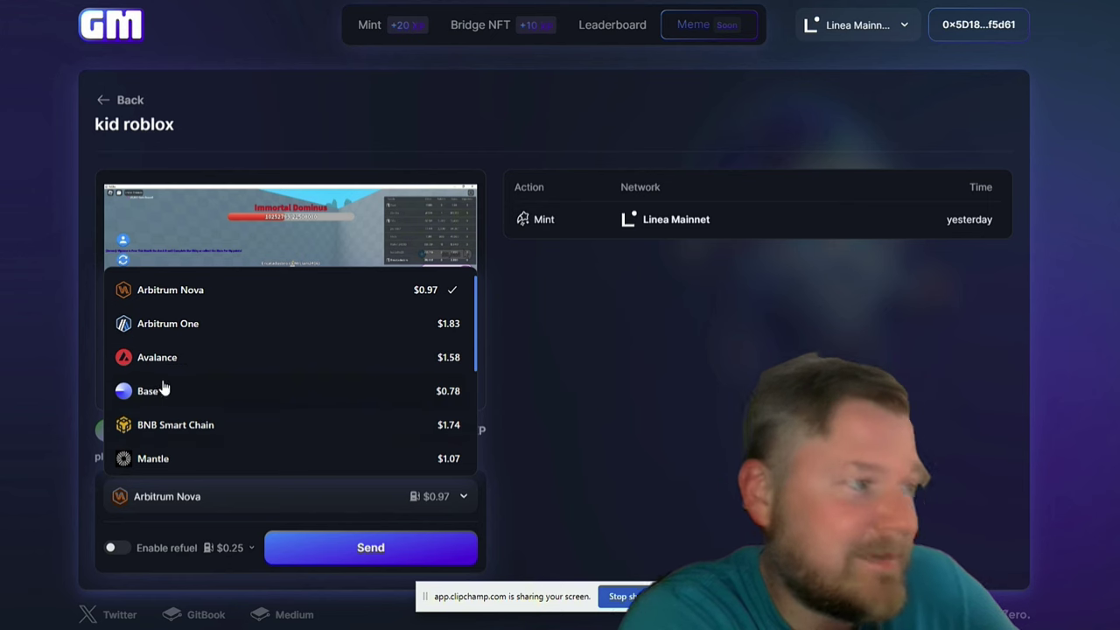
pyautogui.scroll(-1, 184, 392)
pyautogui.scroll(-2, 236, 438)
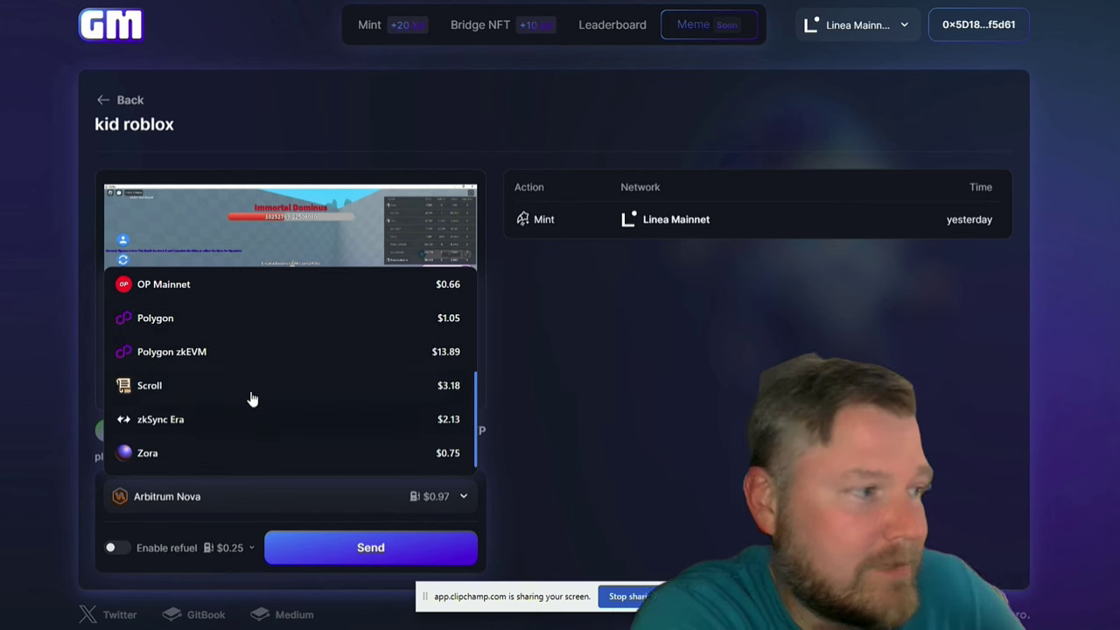
pyautogui.scroll(3, 310, 408)
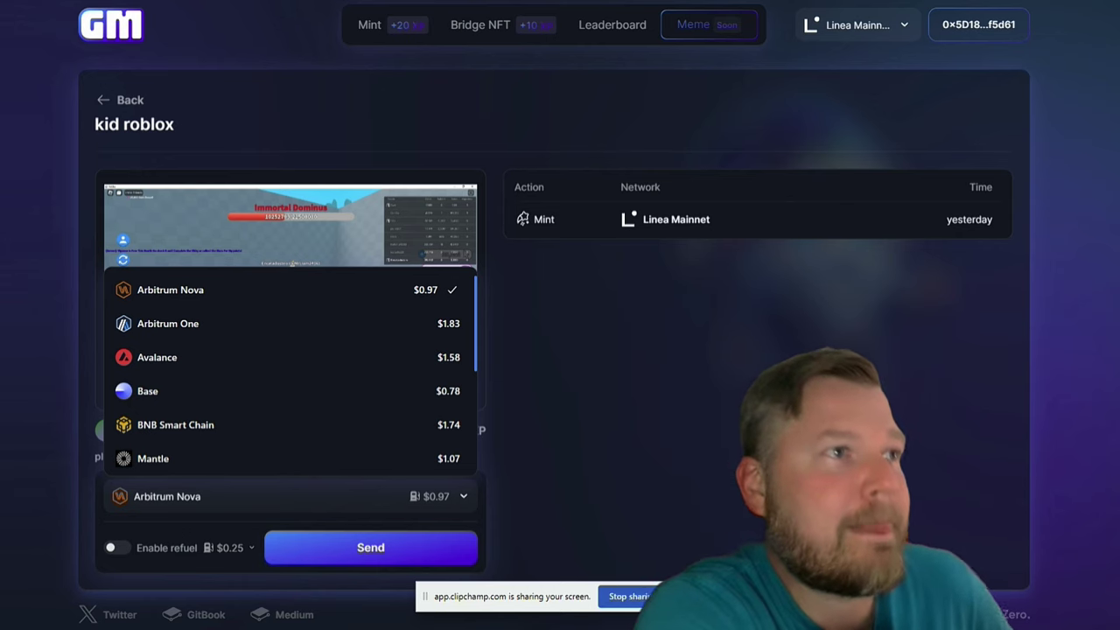
# - Open HorizonDEX's Pools page on Linea Mainnet and review the full liquidity pool table
pyautogui.click(625, 26)
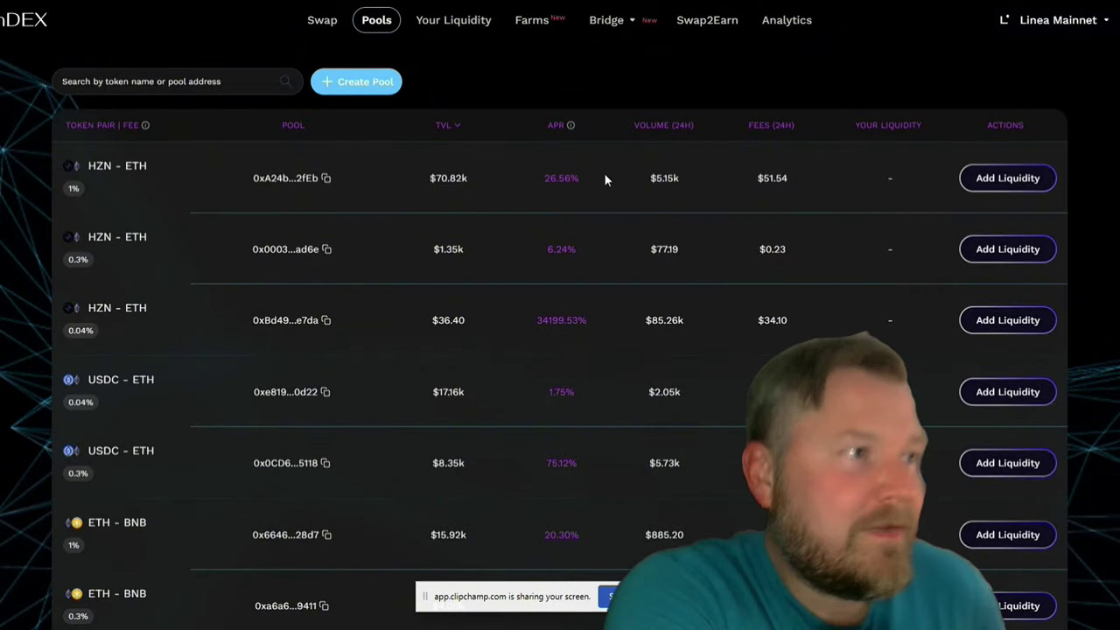
pyautogui.click(640, 28)
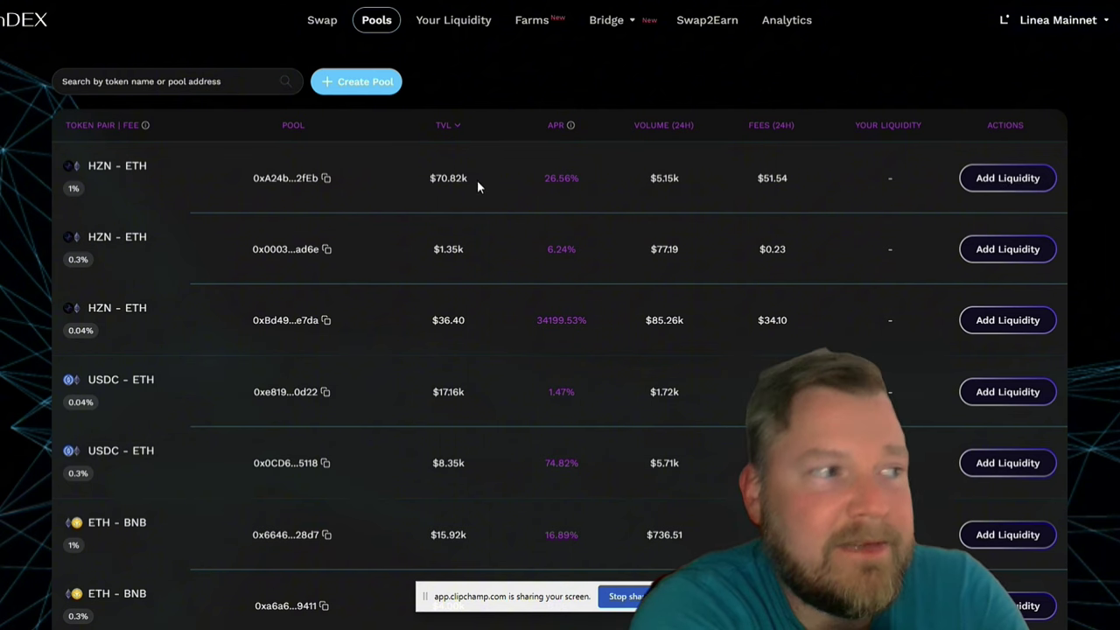
pyautogui.scroll(-4, 477, 447)
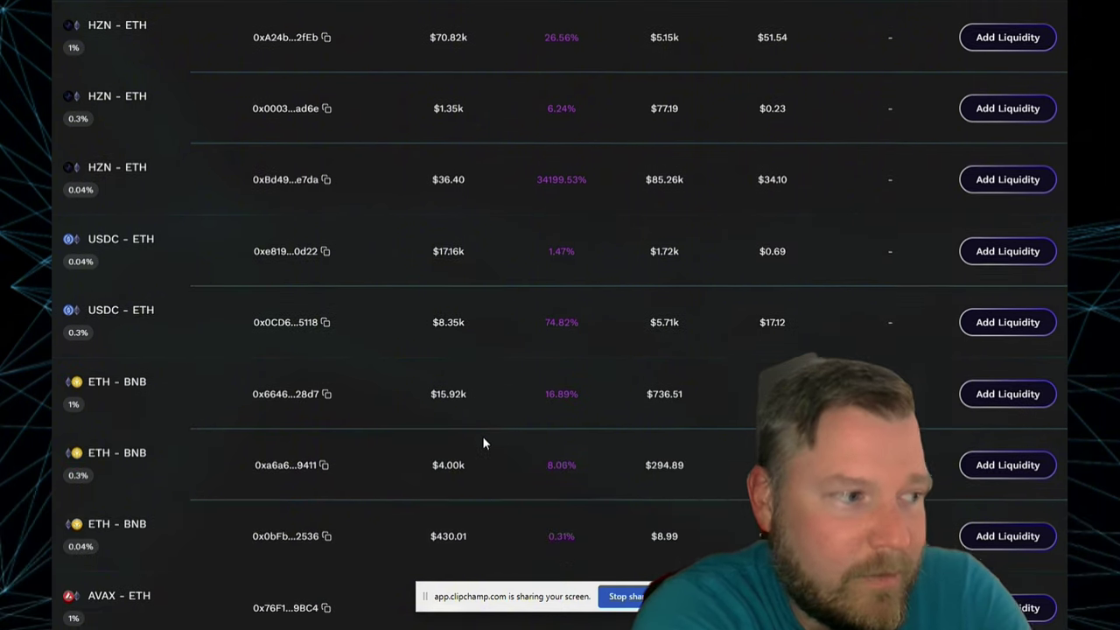
pyautogui.scroll(-2, 473, 438)
pyautogui.scroll(-2, 469, 435)
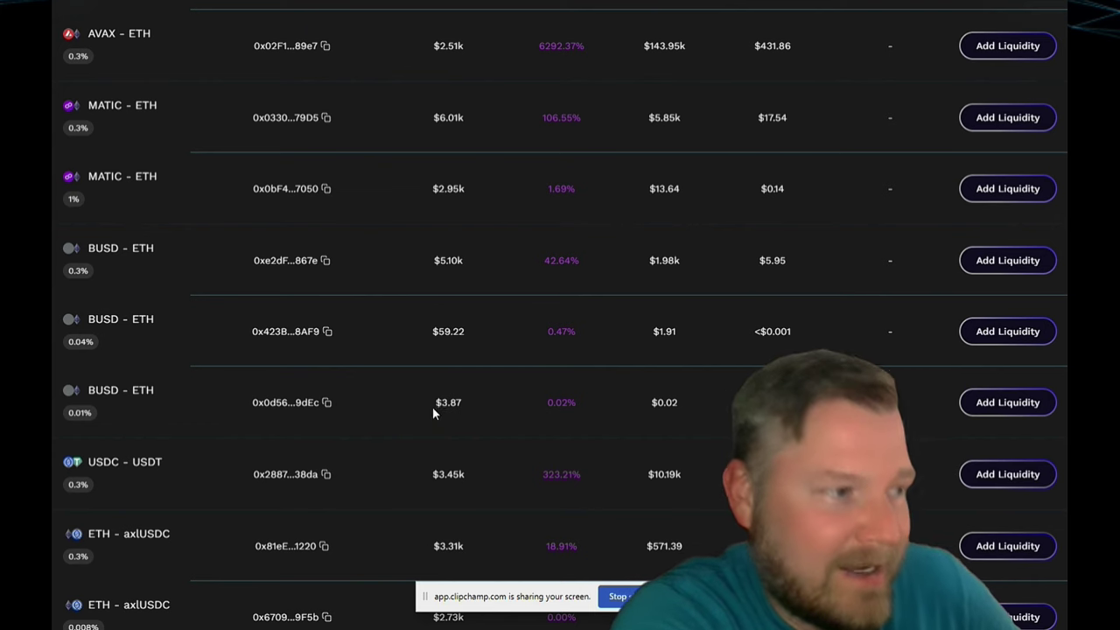
pyautogui.scroll(3, 447, 332)
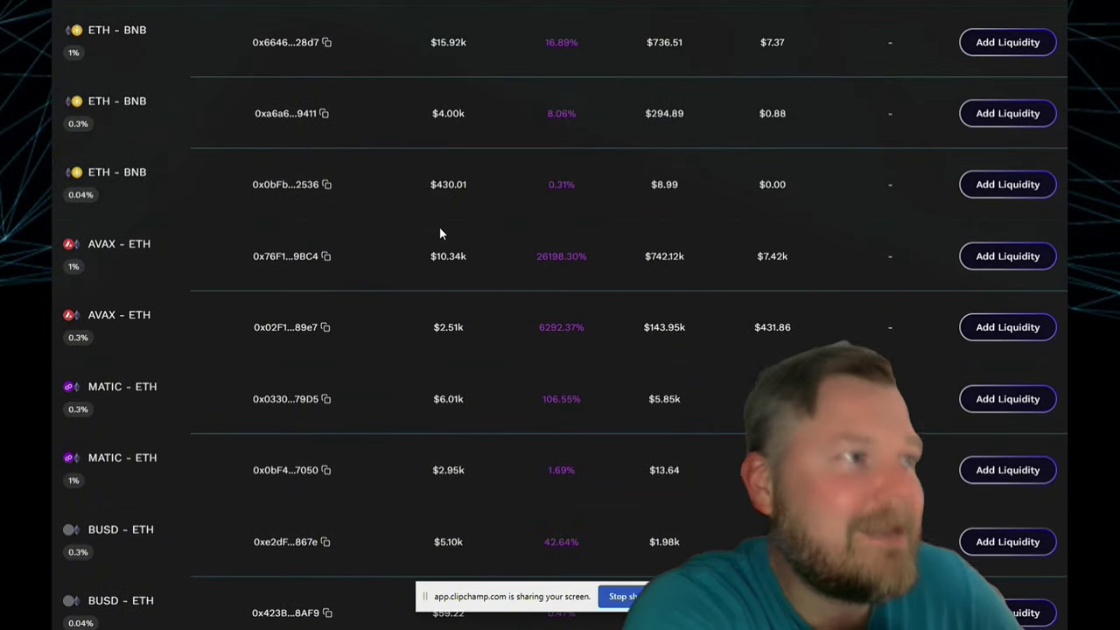
pyautogui.scroll(3, 411, 212)
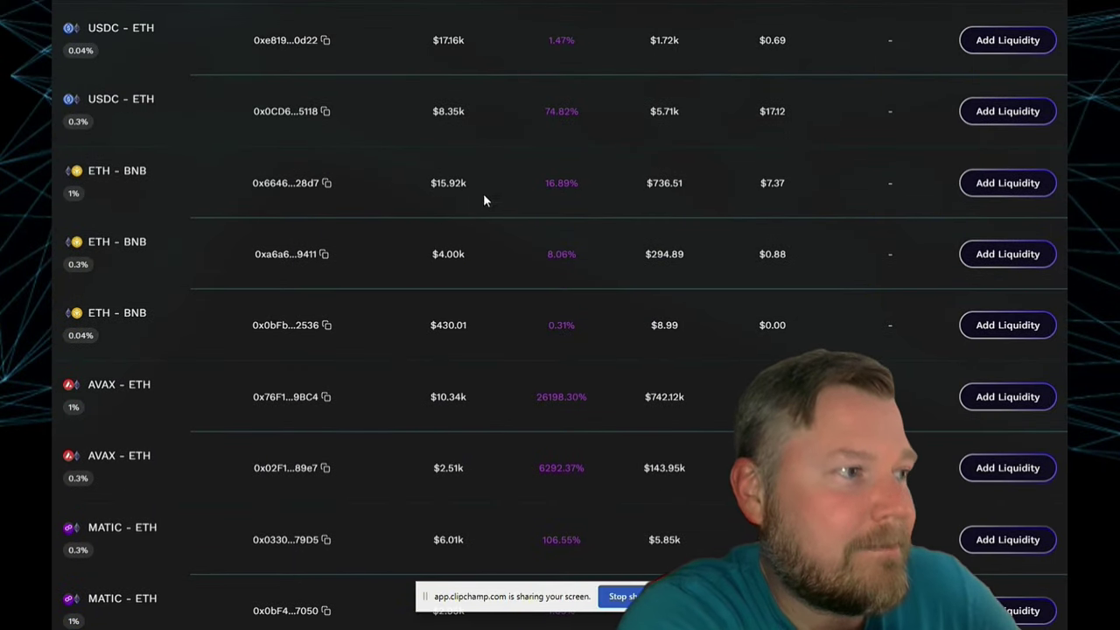
pyautogui.scroll(3, 474, 216)
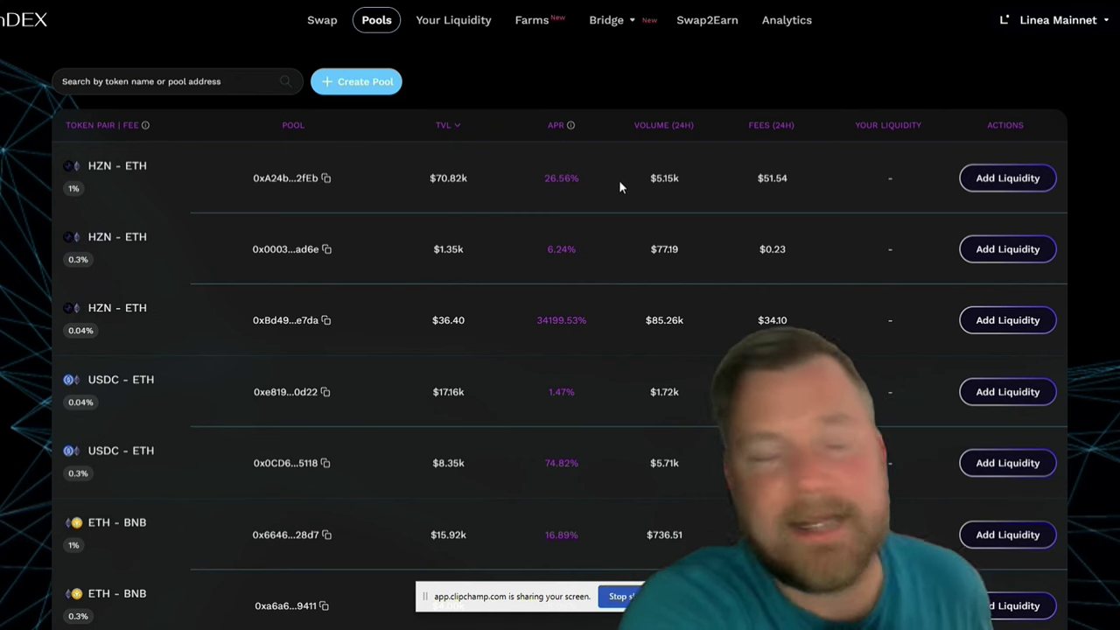
# - Preview Deposit Amounts for the HZN-ETH 1% pool with a Passive range, then return to Pools
pyautogui.click(1022, 179)
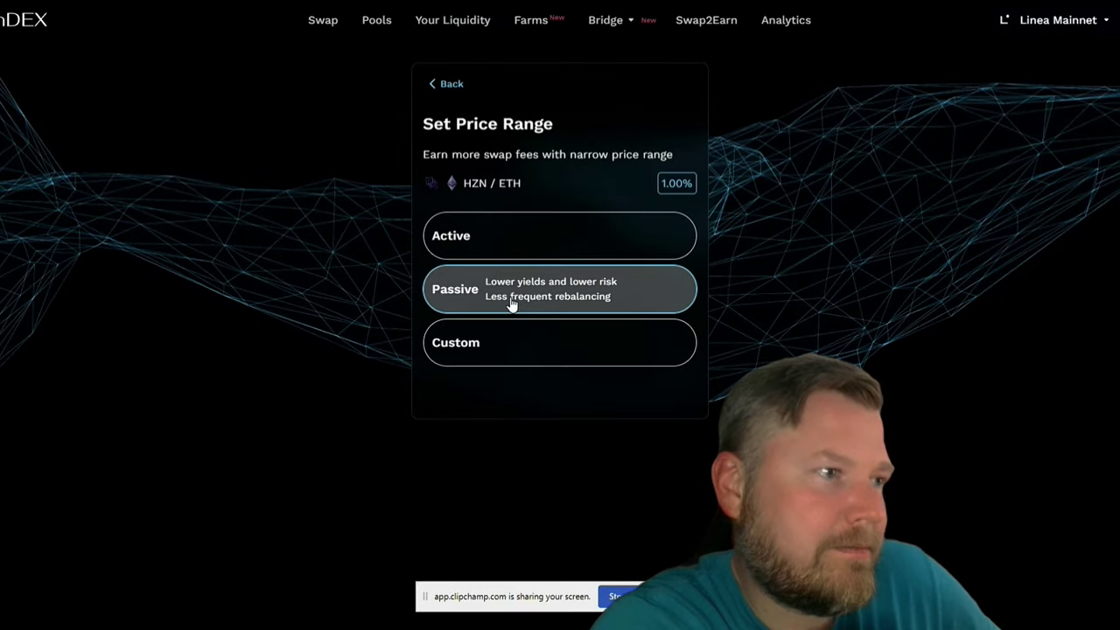
pyautogui.click(514, 303)
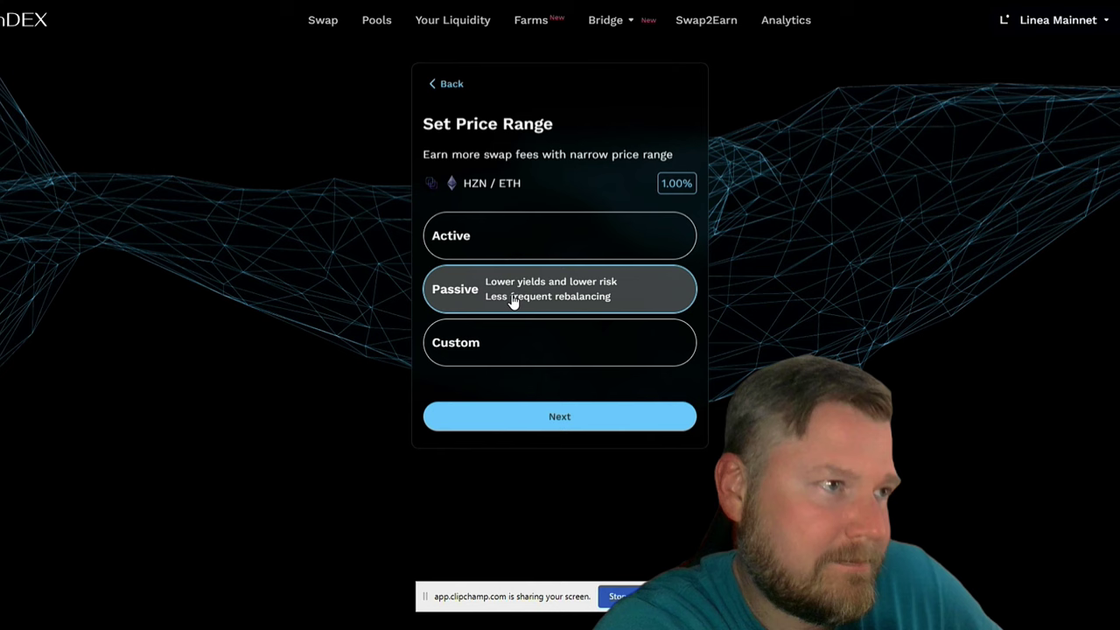
pyautogui.click(610, 425)
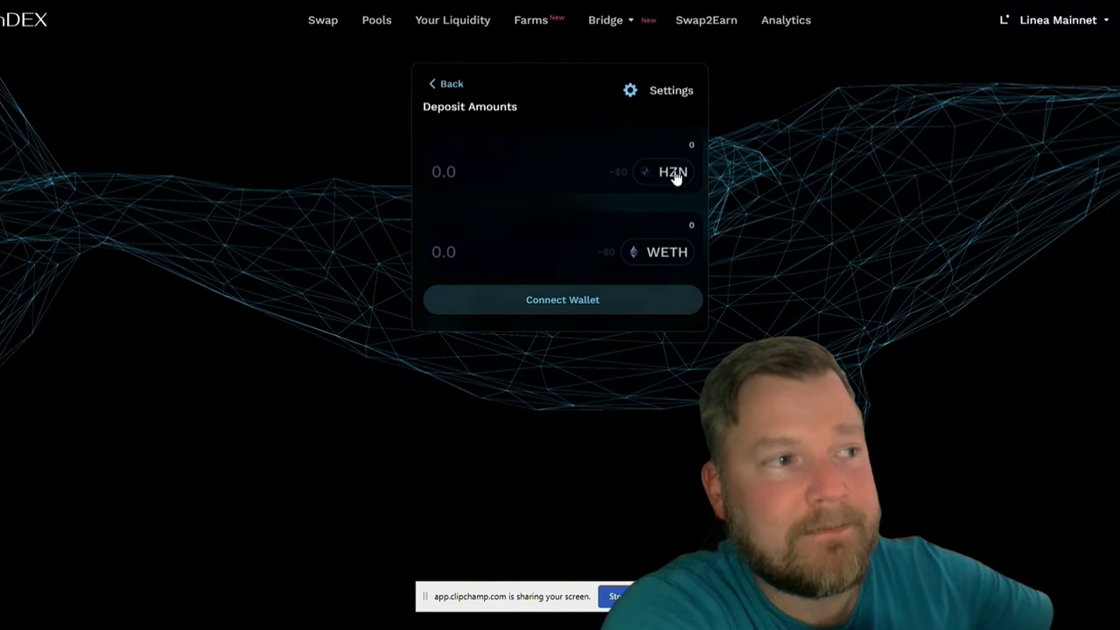
pyautogui.click(378, 24)
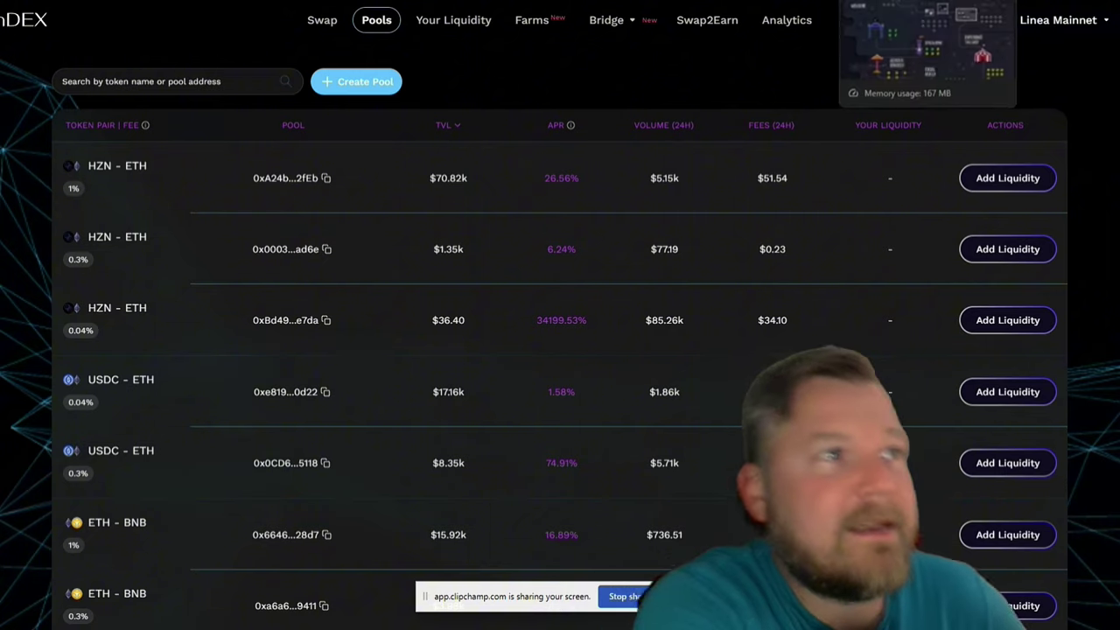
# - Bring up Layer3's Linea Park map and preview its RPG & MMO quest cards, like The Unfettered Quest
pyautogui.click(876, 2)
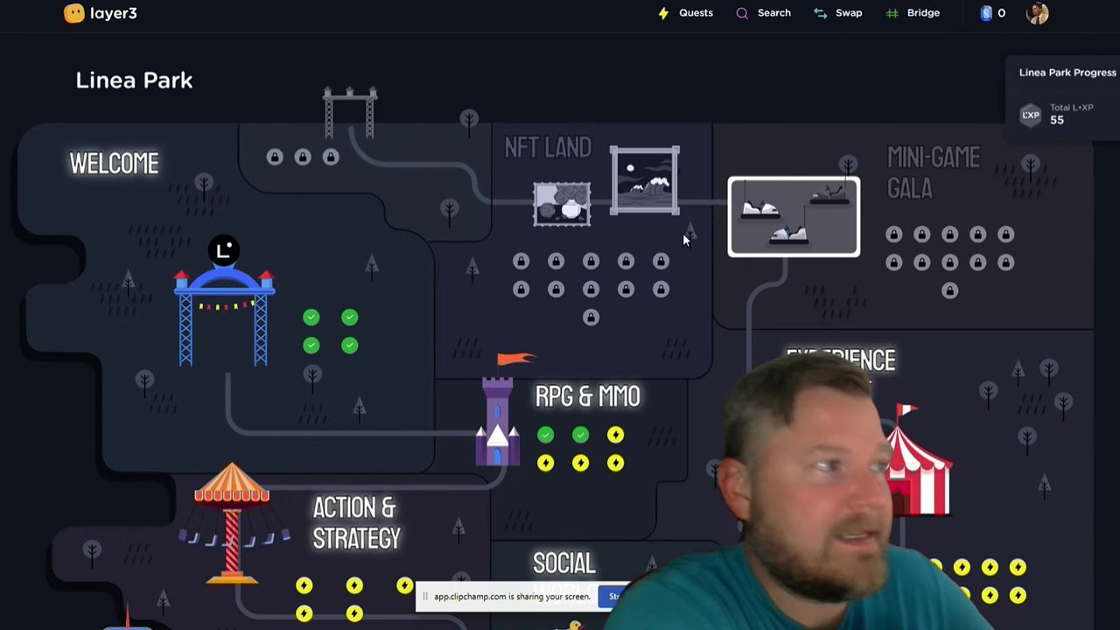
pyautogui.scroll(-3, 688, 232)
pyautogui.scroll(3, 651, 221)
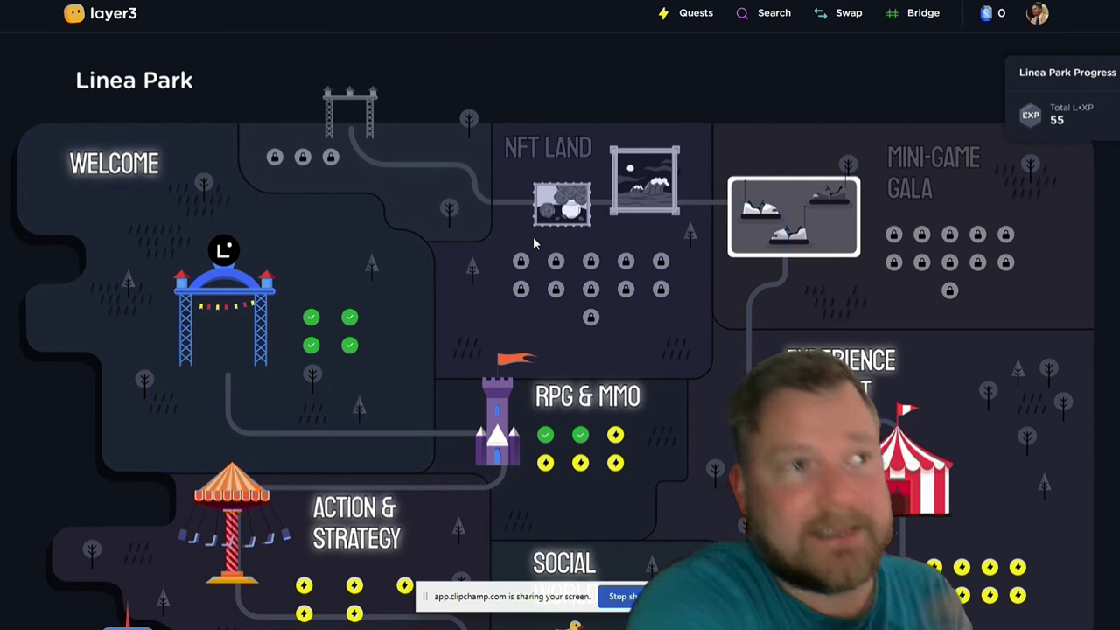
pyautogui.scroll(-2, 341, 258)
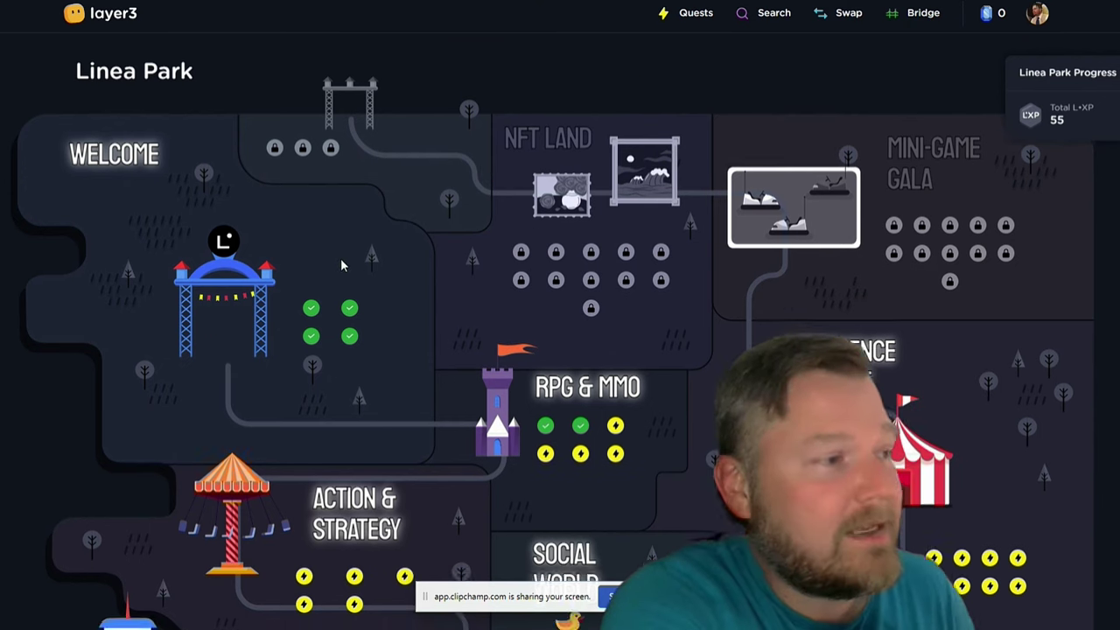
pyautogui.scroll(2, 300, 241)
pyautogui.moveTo(310, 317)
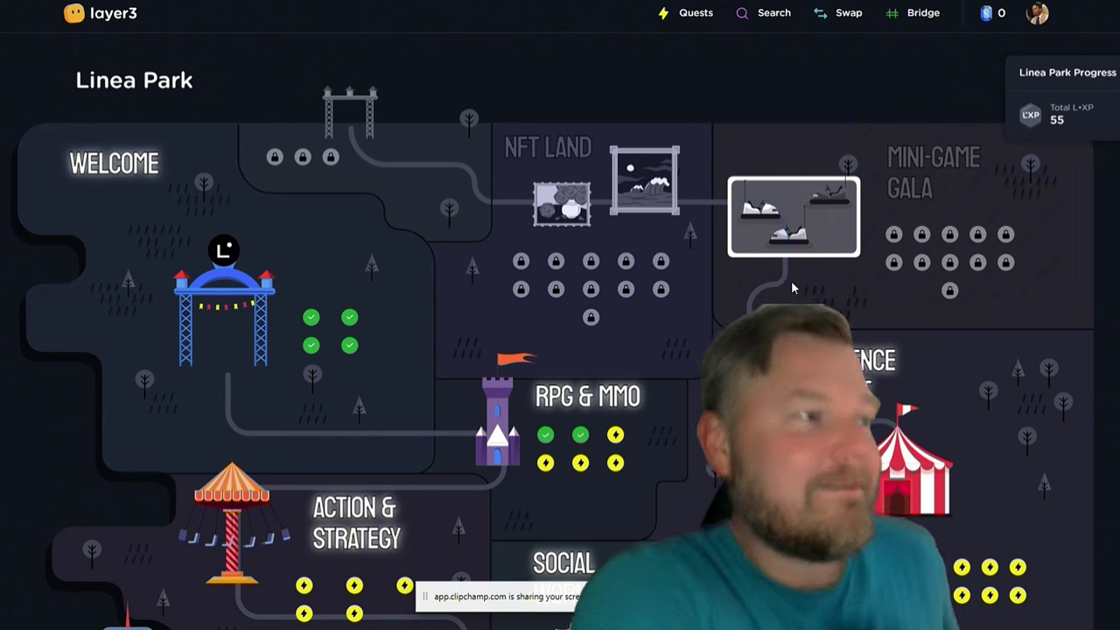
pyautogui.moveTo(331, 344)
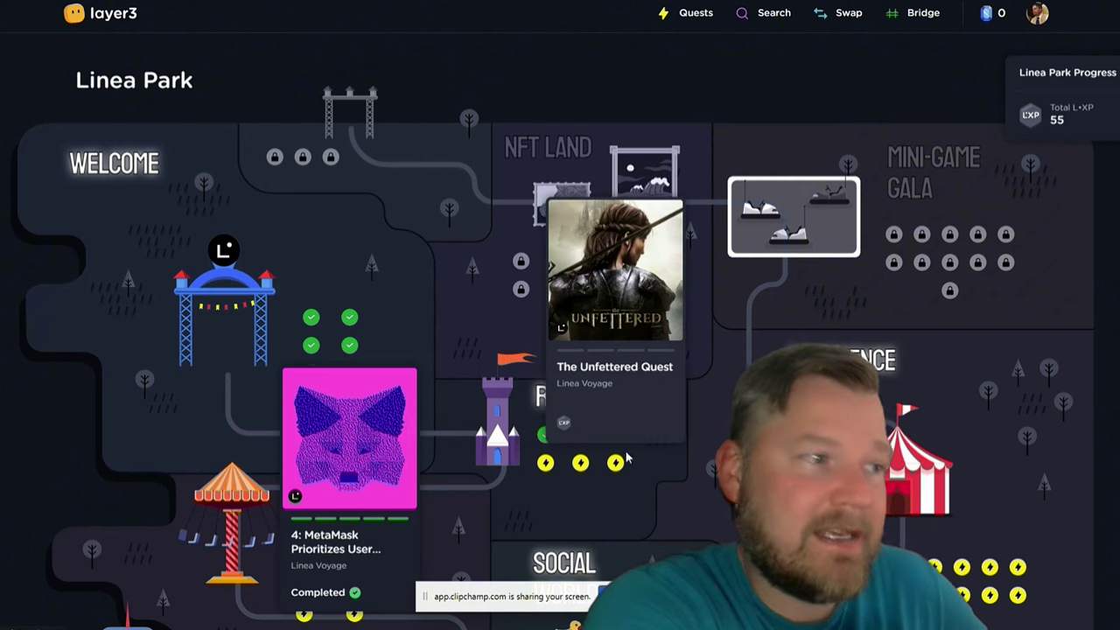
pyautogui.scroll(-3, 624, 451)
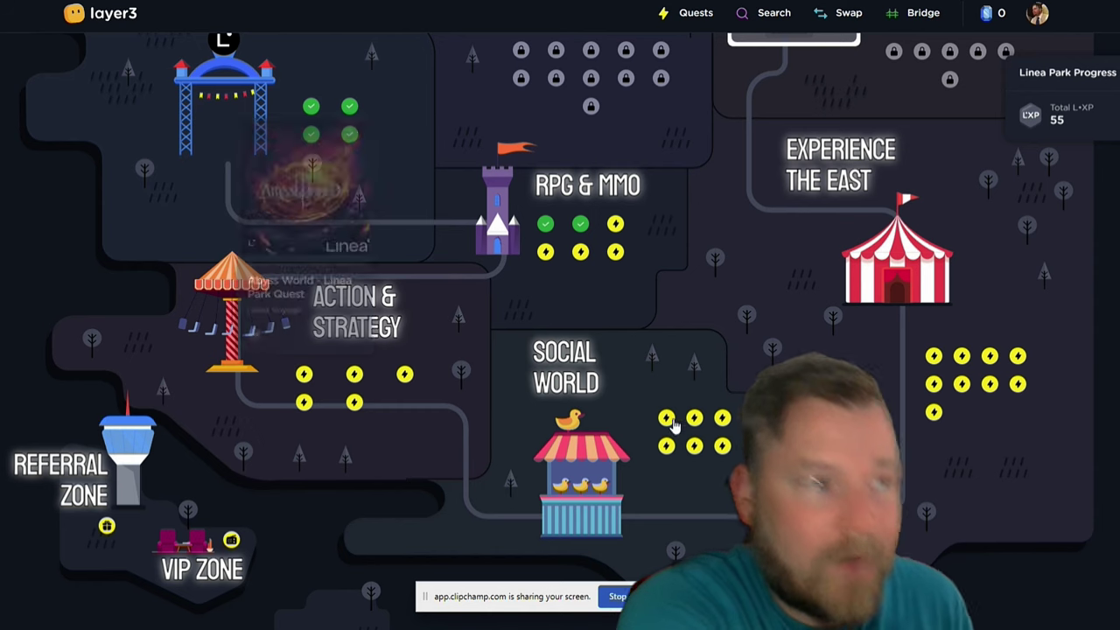
pyautogui.moveTo(662, 424)
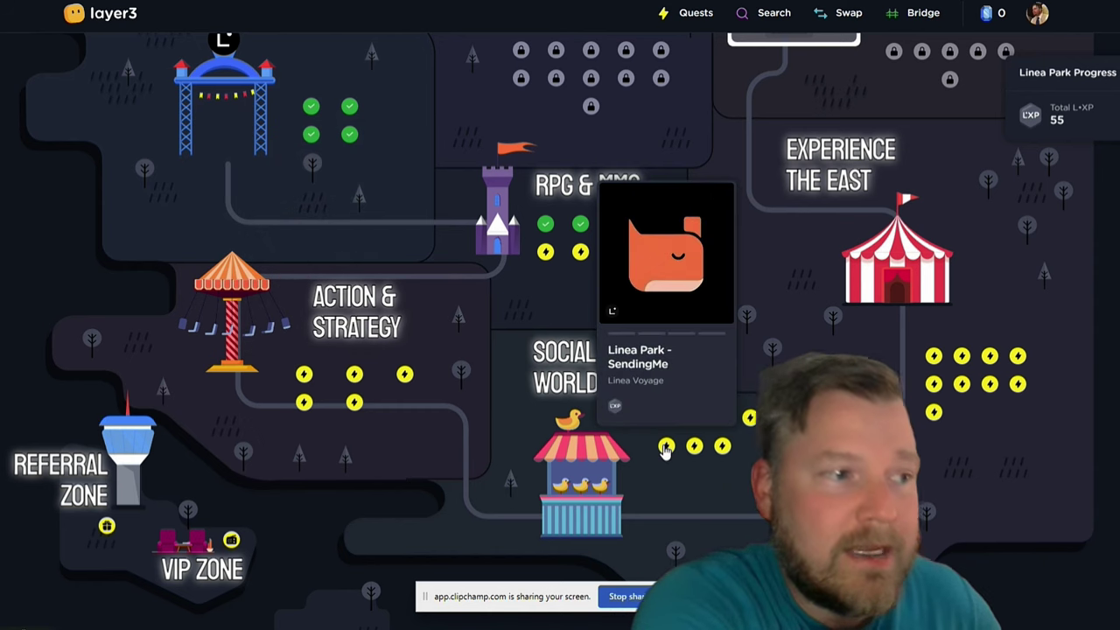
pyautogui.moveTo(701, 462)
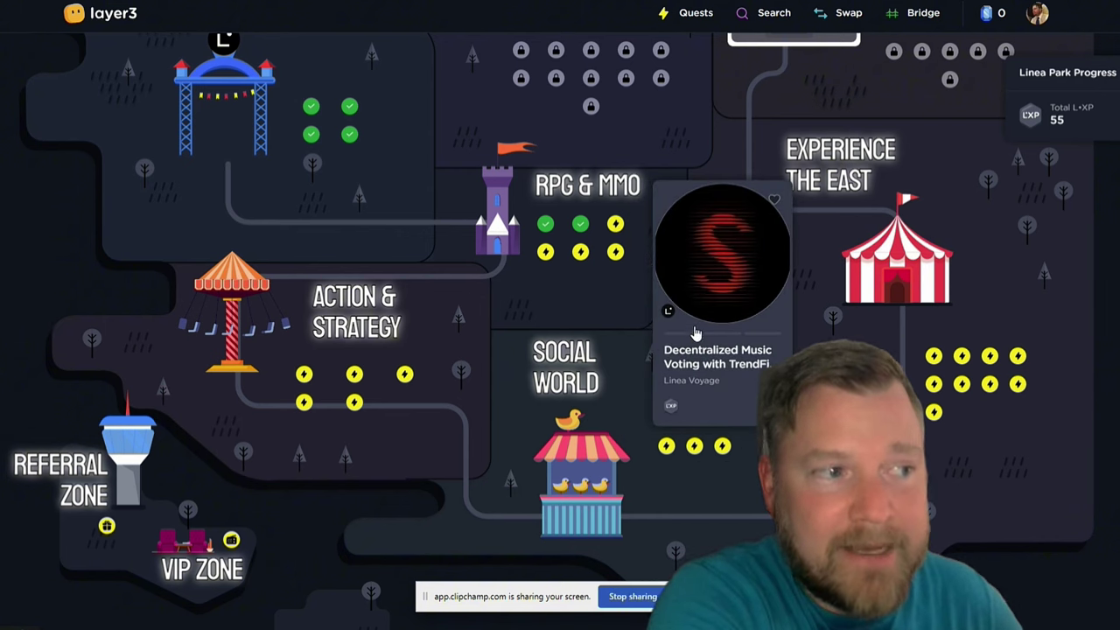
pyautogui.moveTo(542, 226)
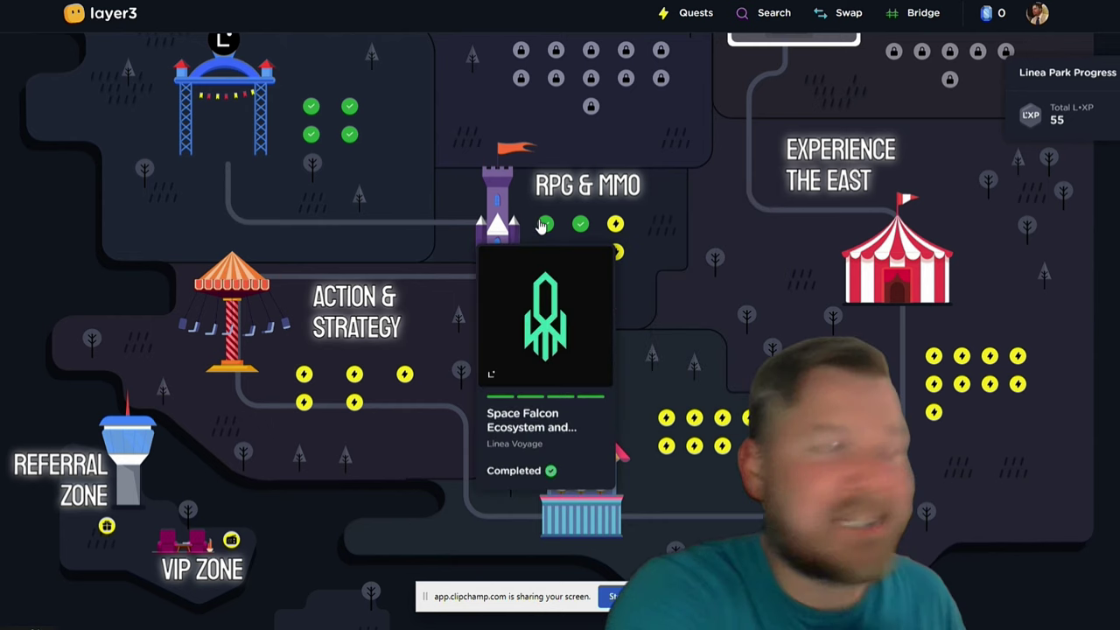